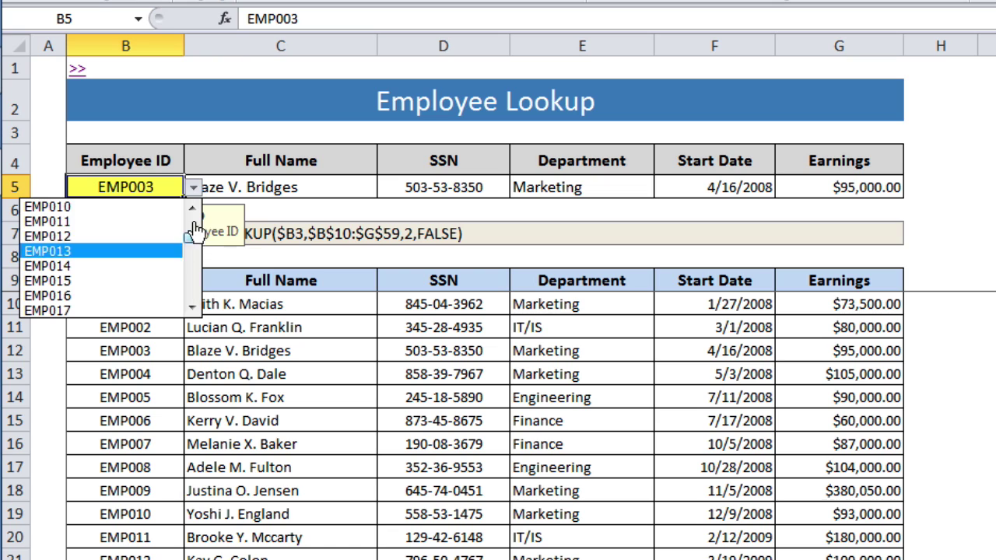
Step: Choose EMP002 in the B5 Employee ID dropdown and highlight its table record B11:G11 for comparison
click(158, 222)
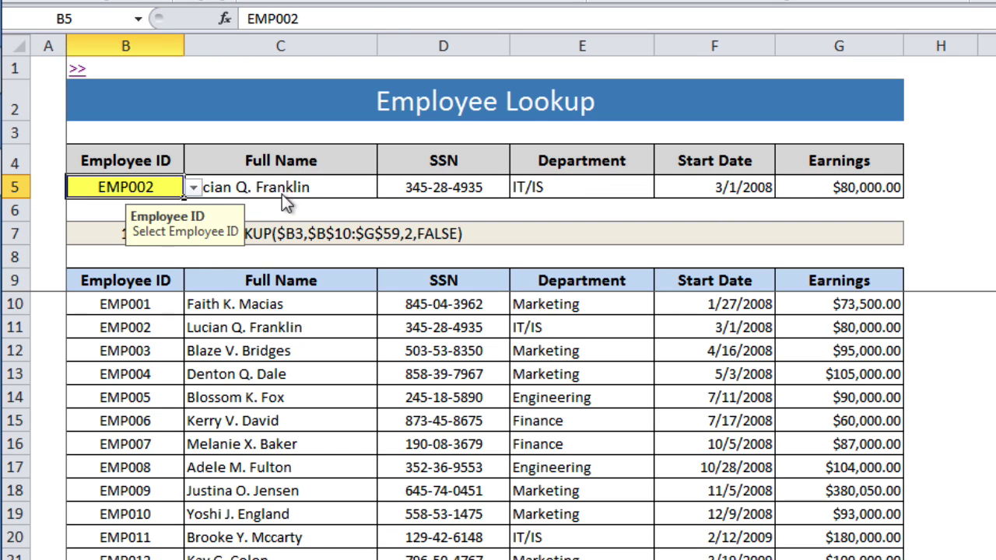
click(313, 189)
drag(155, 325, 812, 329)
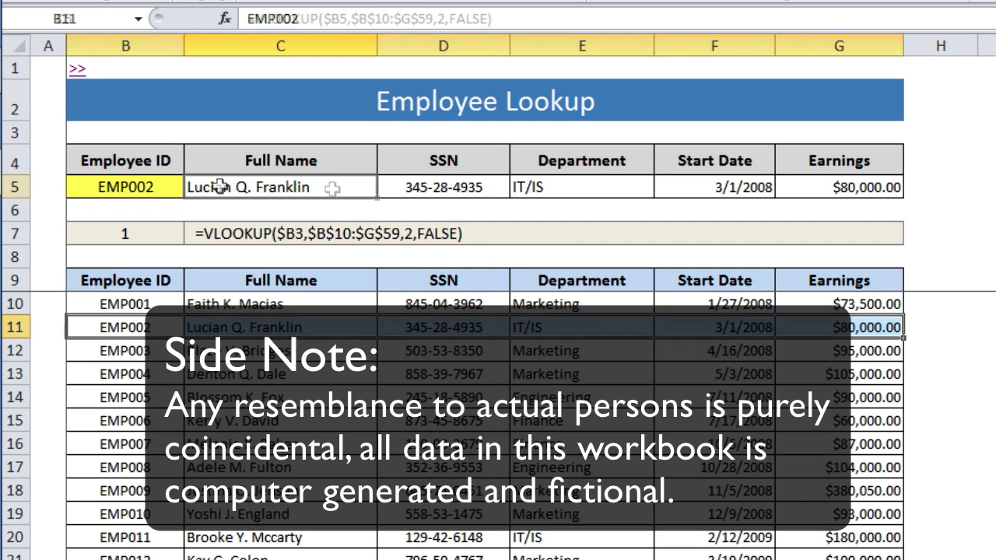
Step: Review the Full Name lookup formula in C5 alongside the EMP002 ID in B5
click(332, 189)
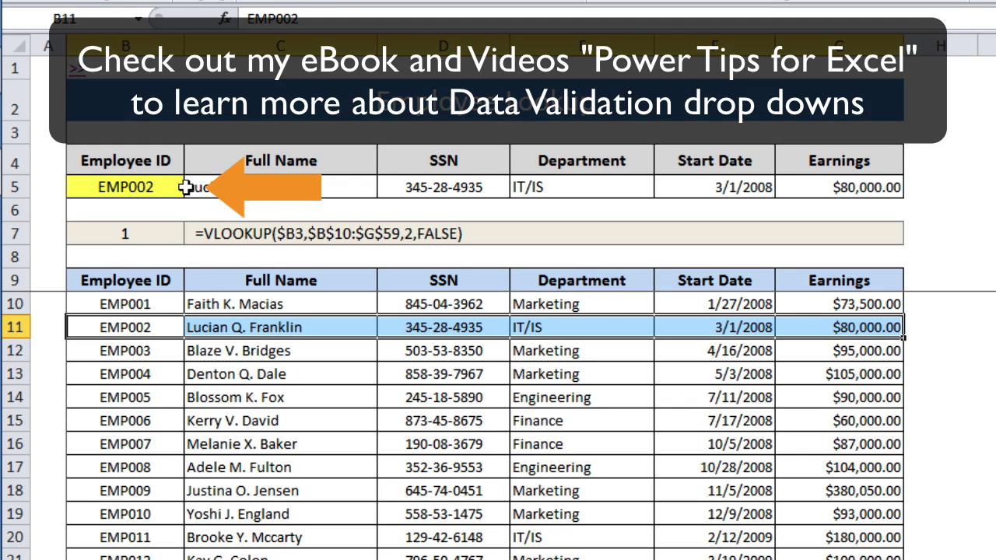
click(136, 189)
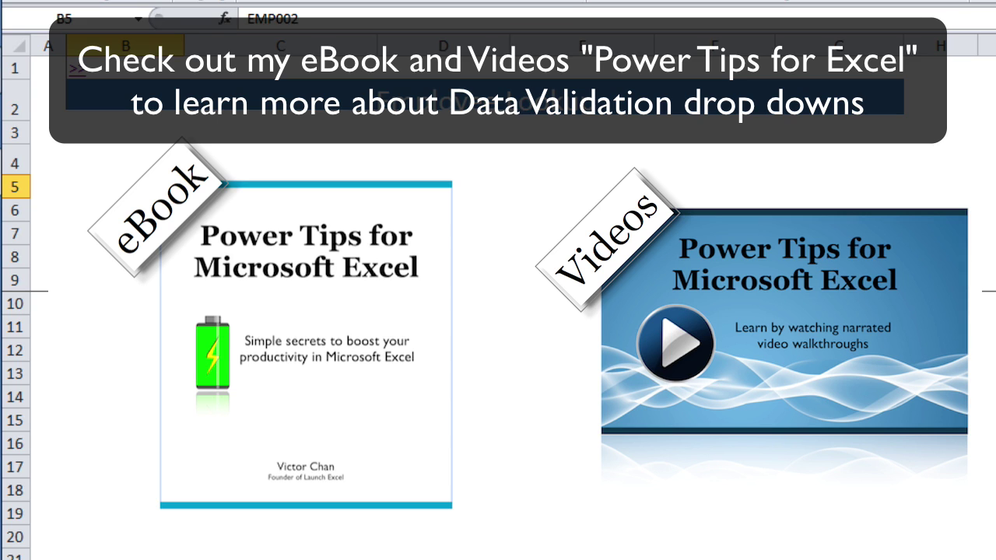
click(296, 188)
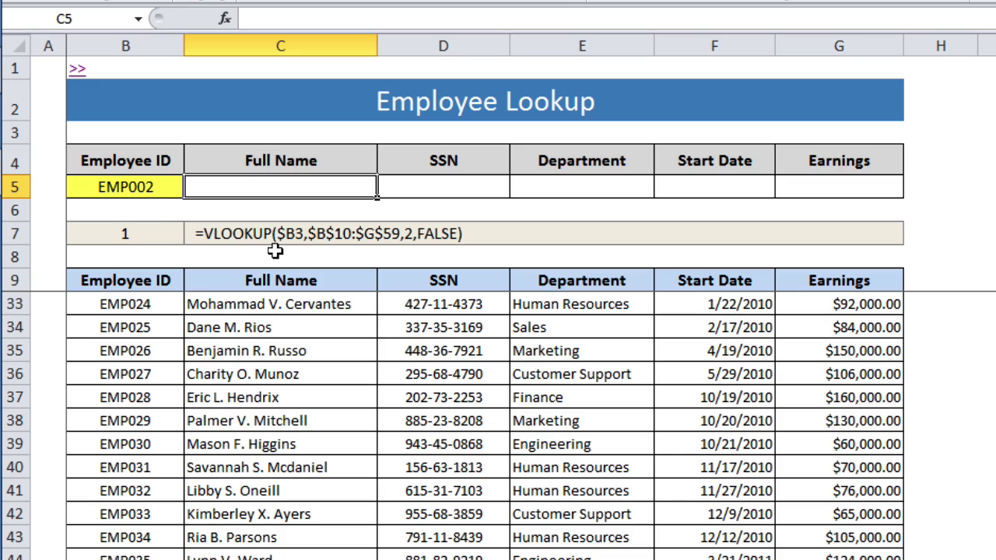
Step: Enter =vlookup($B5,$B$10:$G$59,2,false) in C5 to return EMP002's full name
text(=)
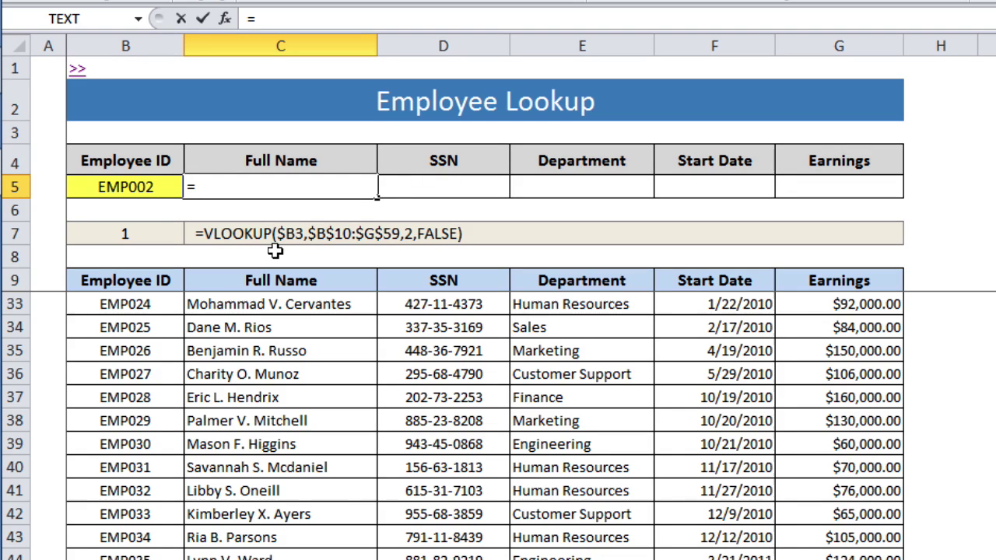
text(vl)
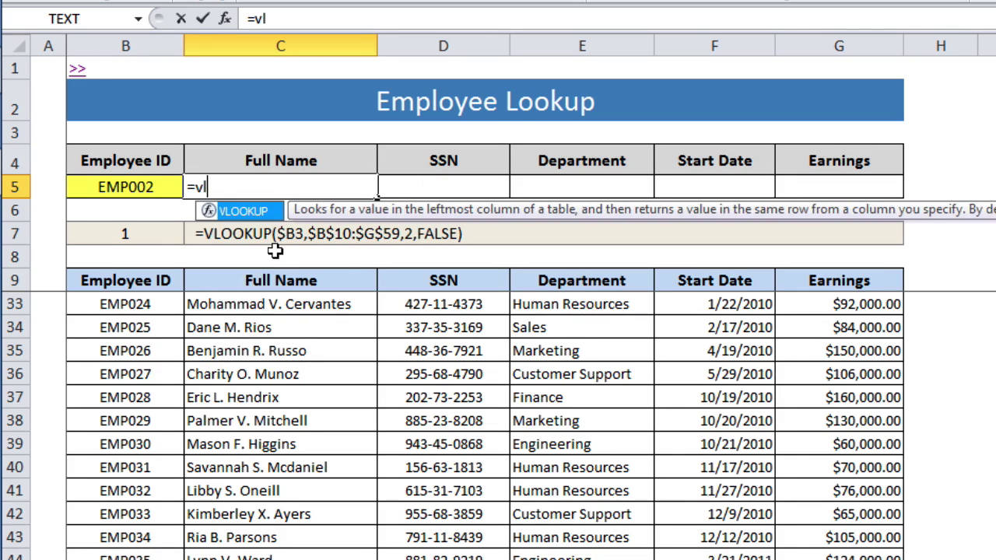
text(ookup()
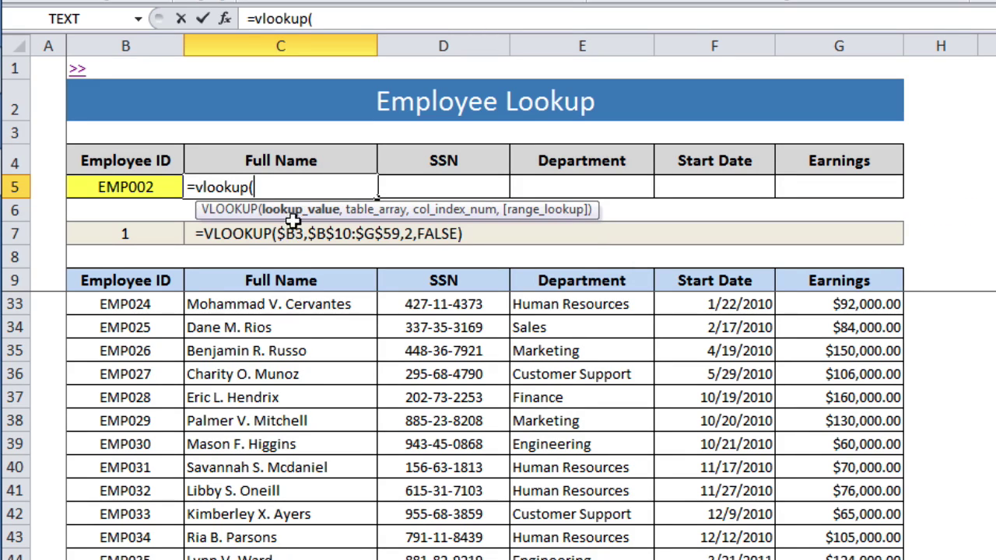
click(151, 187)
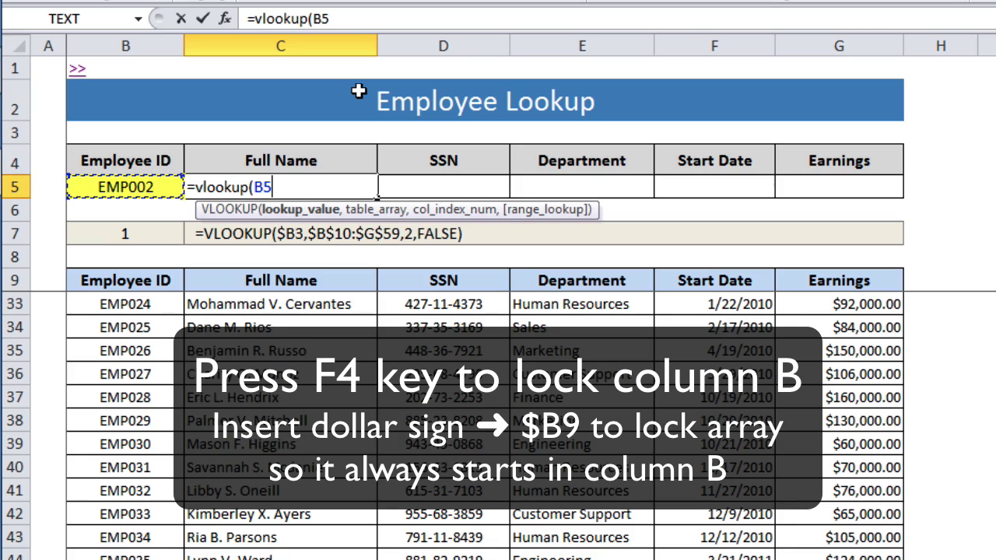
key(F4)
key(F4)
key(F4)
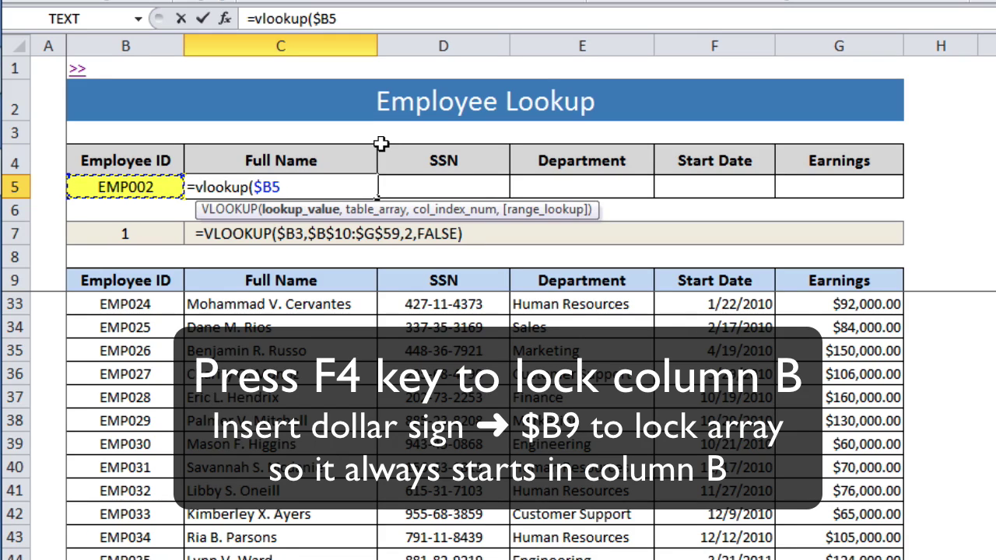
text(,)
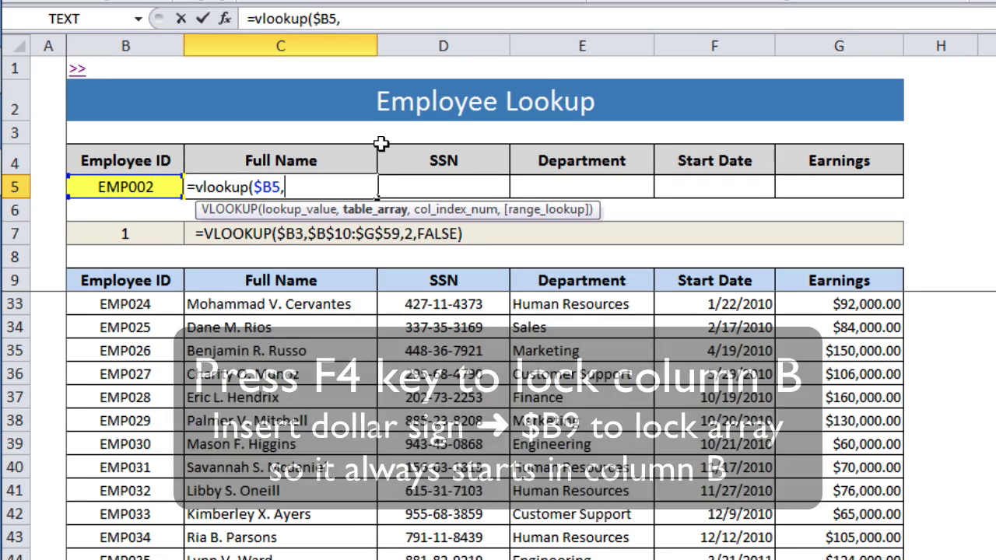
click(163, 286)
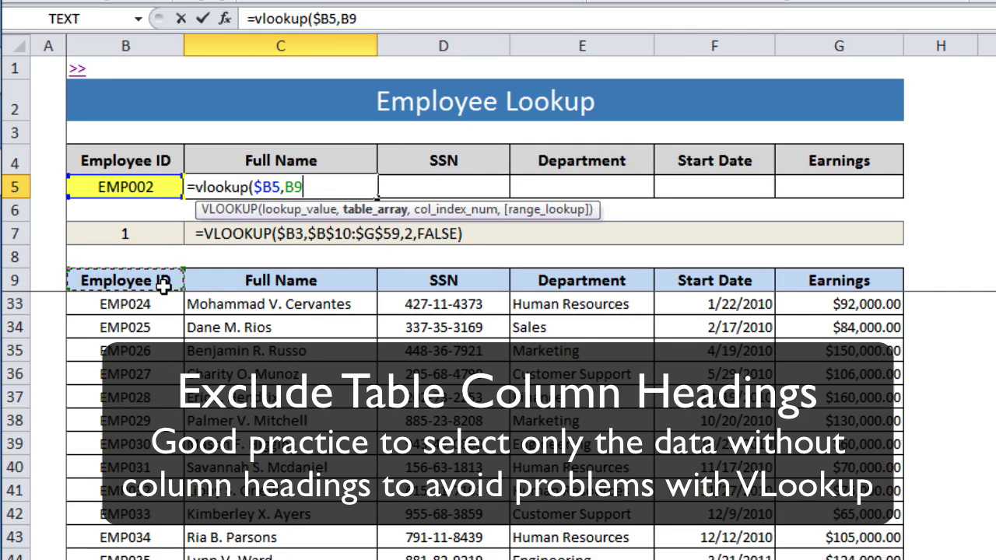
key(Down)
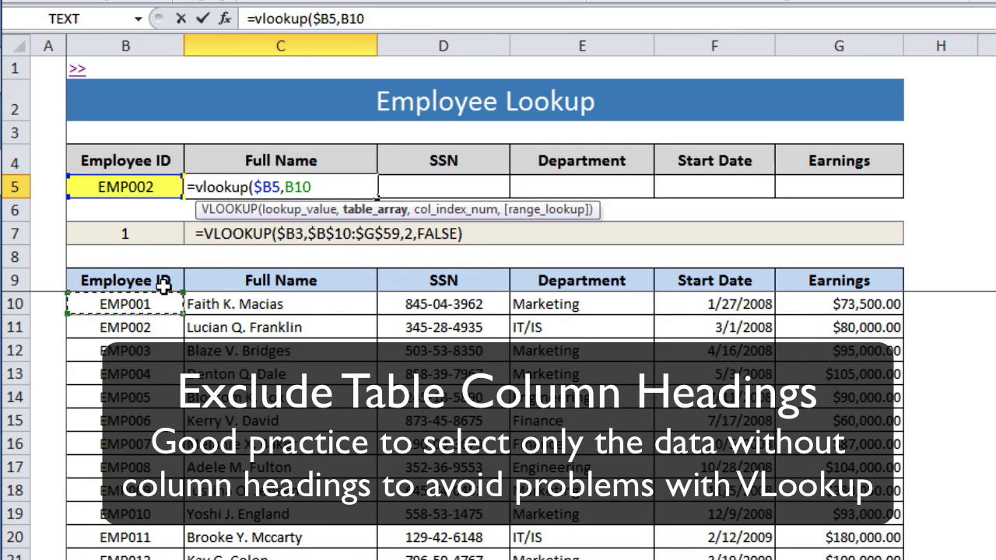
key(ctrl+shift+Right)
key(ctrl+shift+Down)
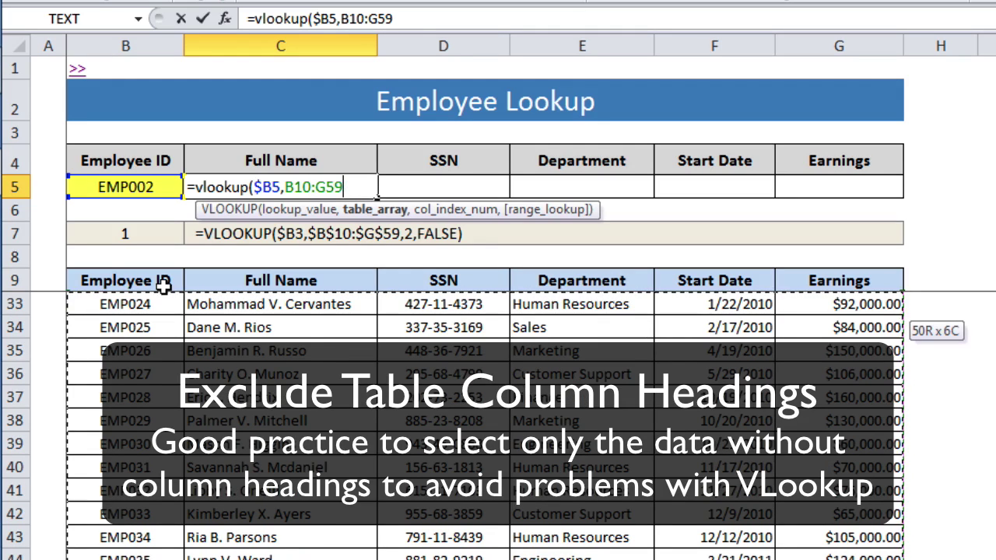
key(F4)
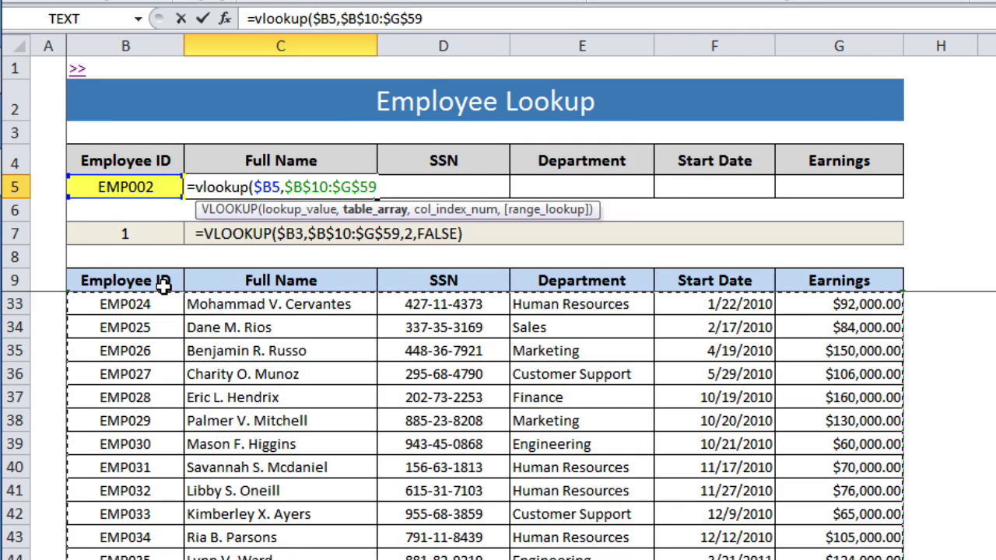
text(,)
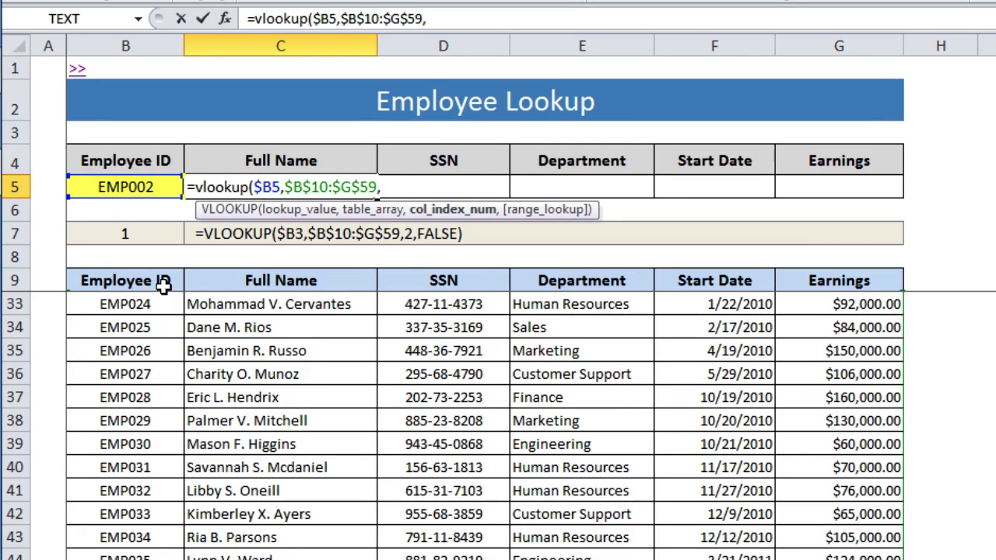
text(2,)
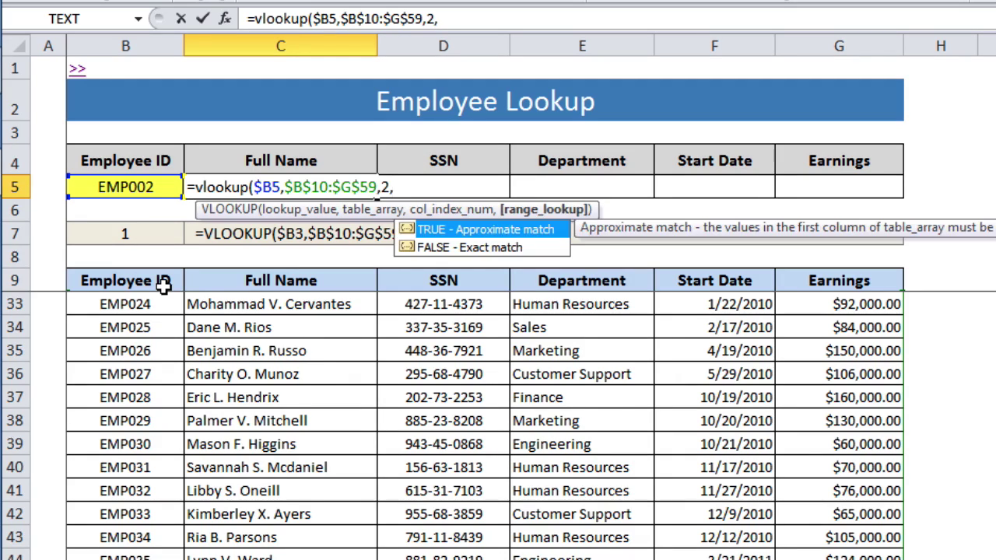
text(false))
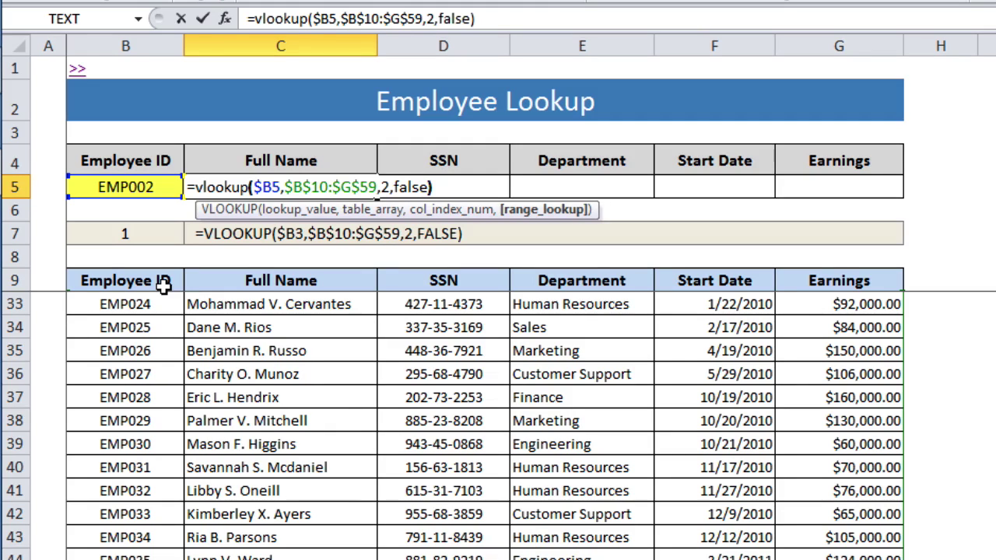
key(Return)
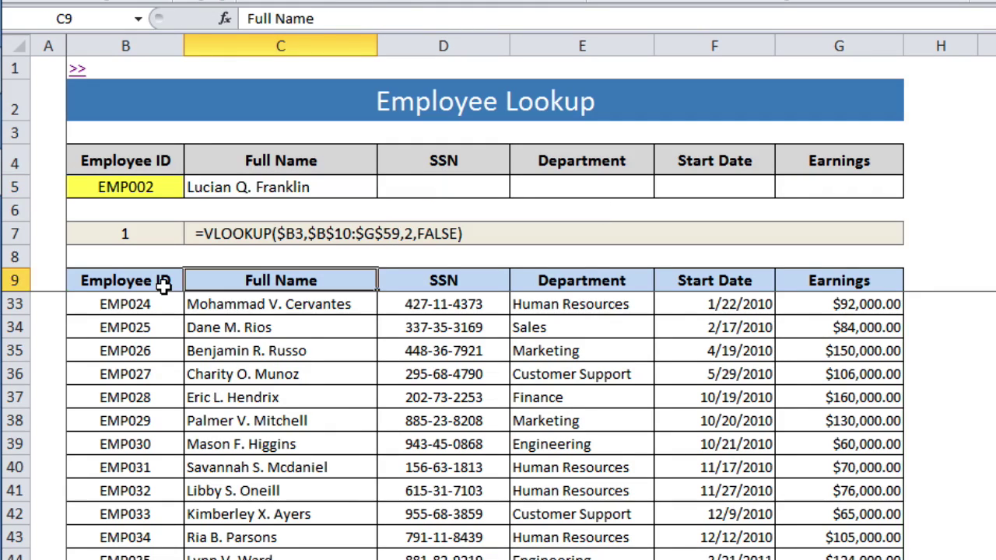
Step: Check EMP002's full name in the source table's first data rows
click(166, 281)
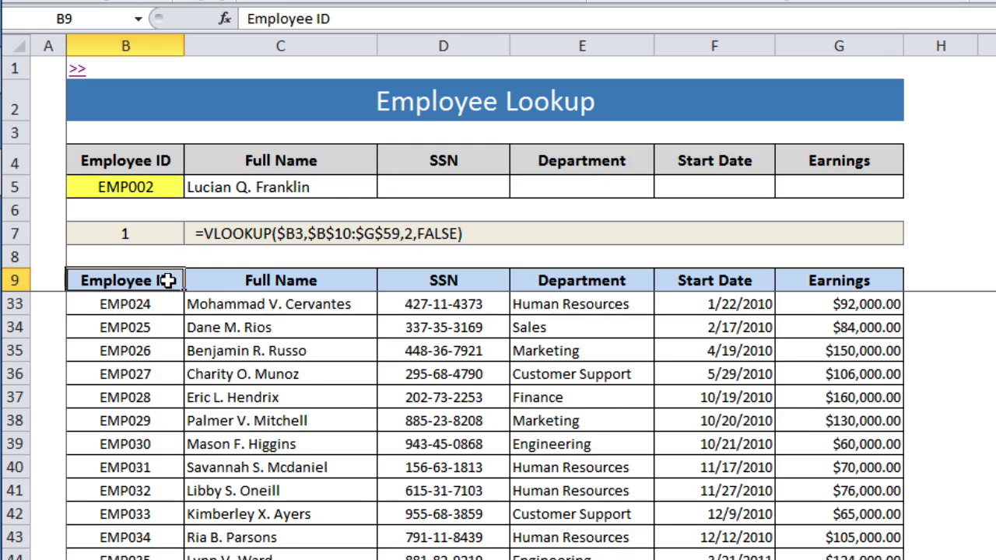
key(Down)
key(Down)
key(Right)
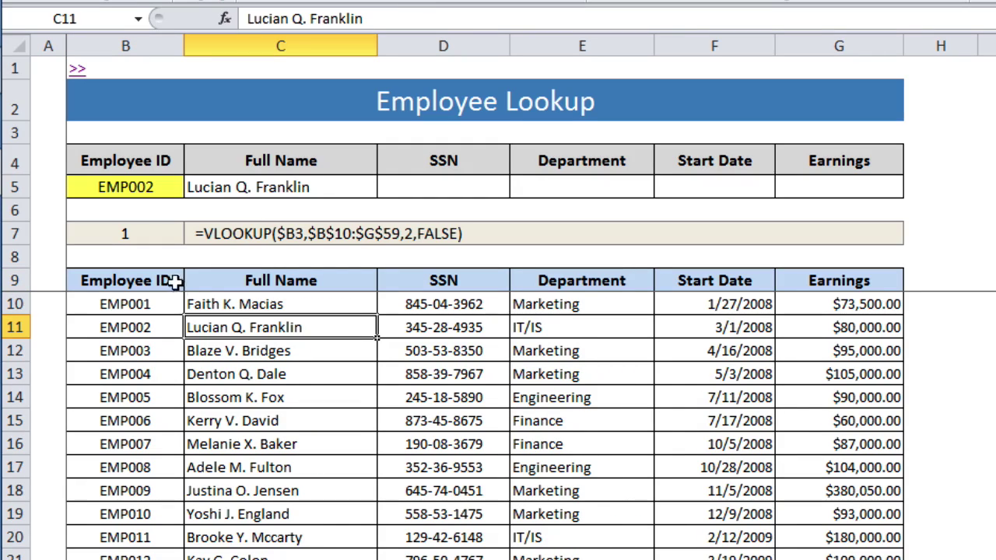
Step: Paste only the C5 lookup formula into D5:G5 and check the copy in D5
click(332, 186)
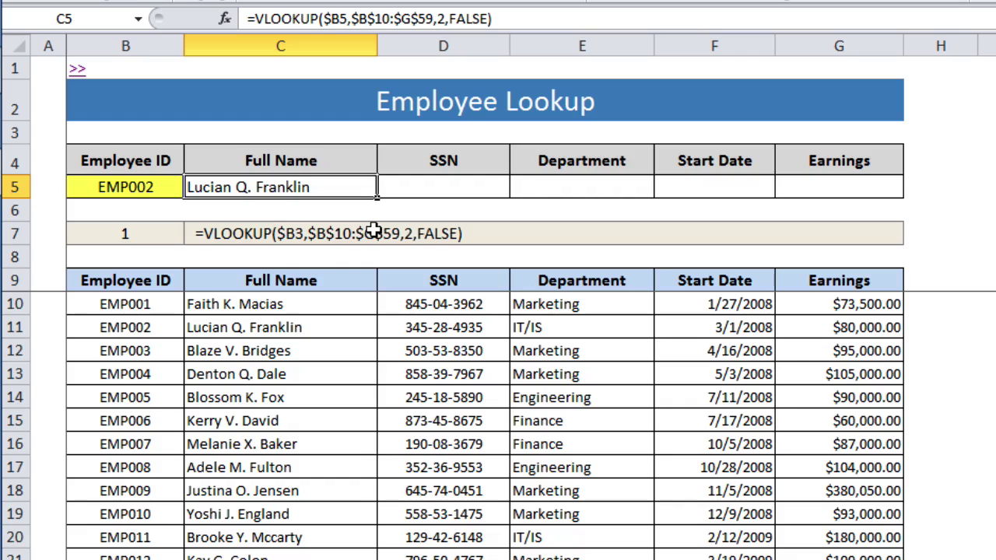
key(ctrl+c)
drag(447, 186, 790, 194)
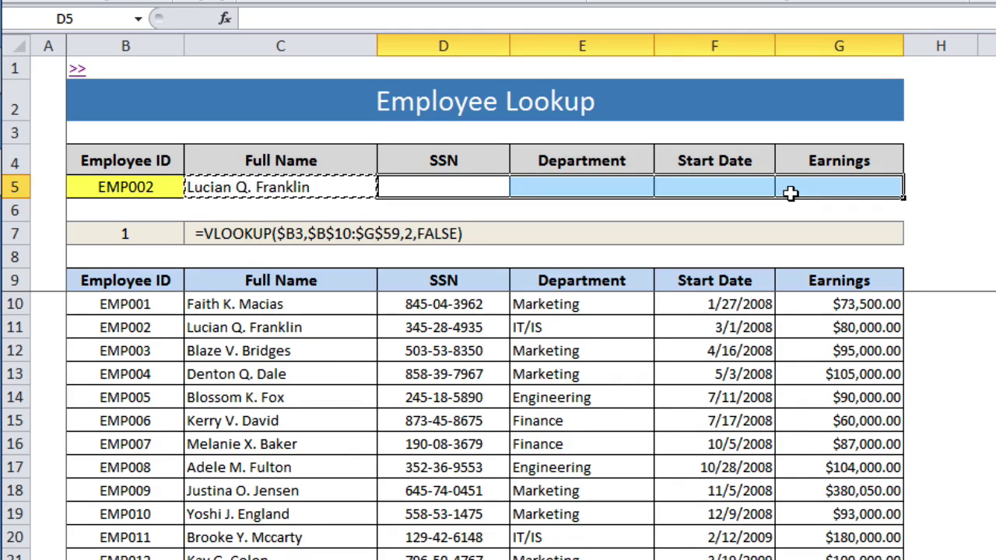
key(ctrl+alt+v)
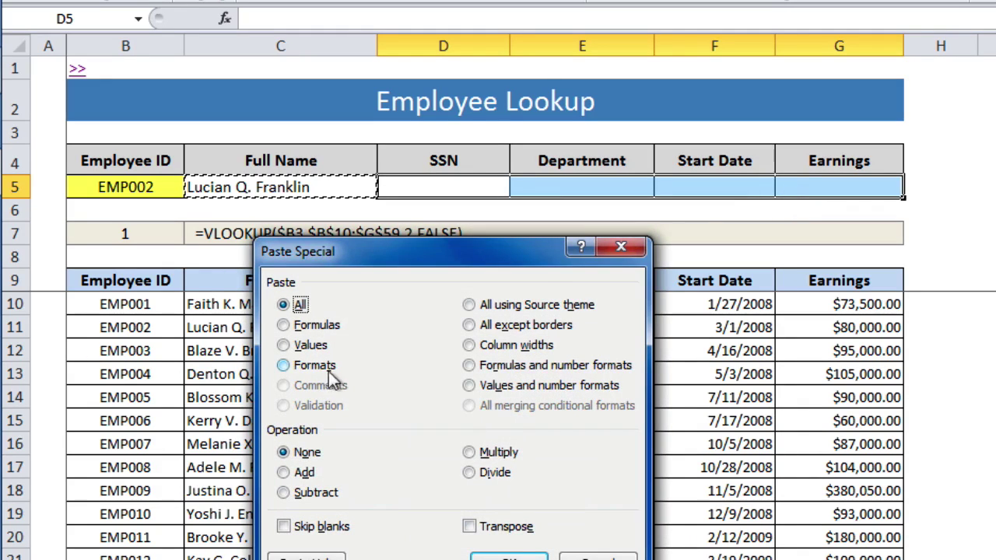
click(320, 328)
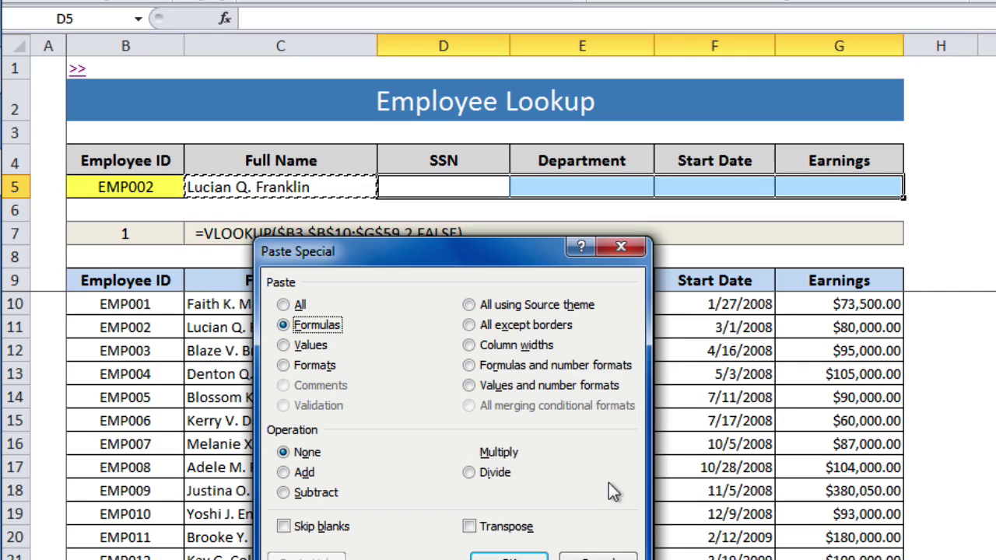
click(542, 555)
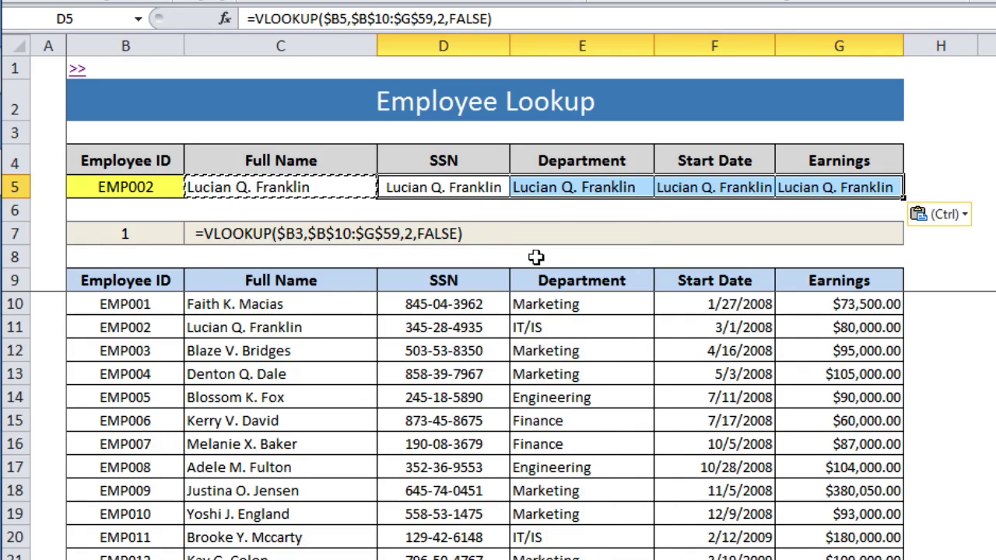
click(443, 192)
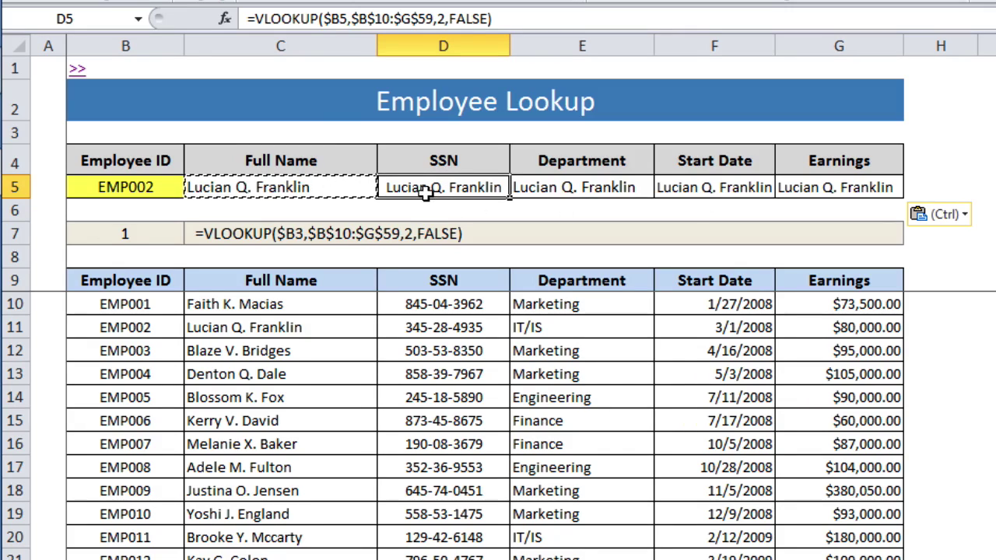
click(441, 19)
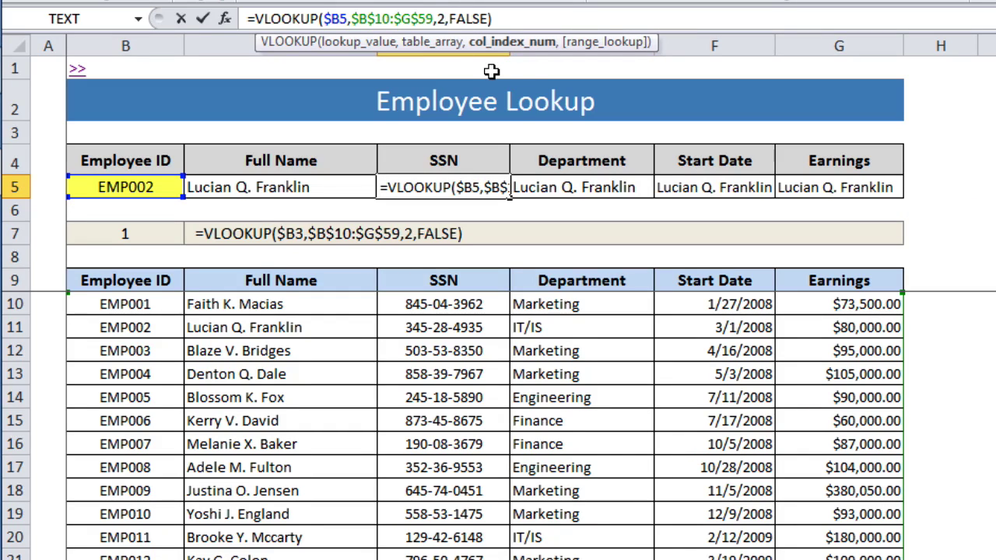
Step: Change the column index to 3 for SSN in D5 and 4 for Department in E5
key(BackSpace)
text(3)
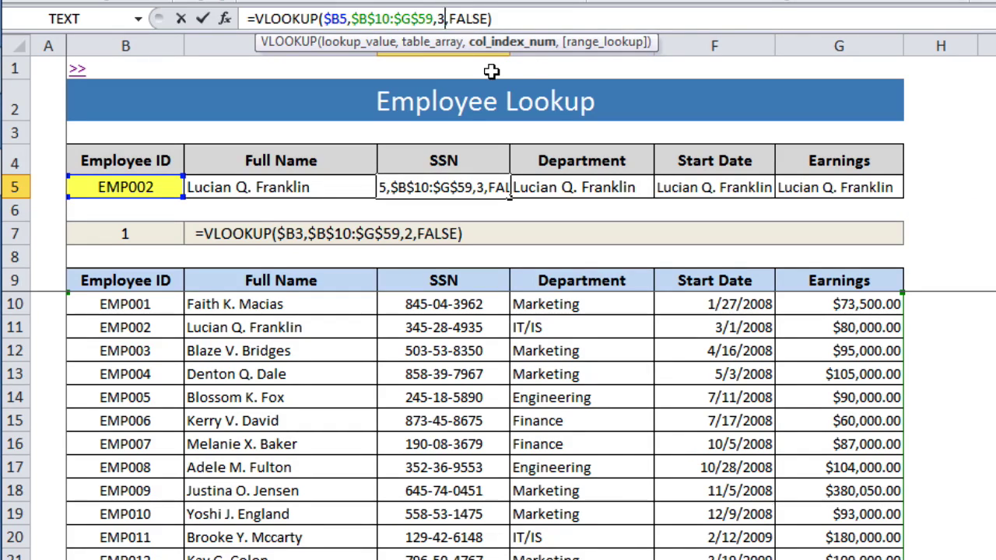
key(Tab)
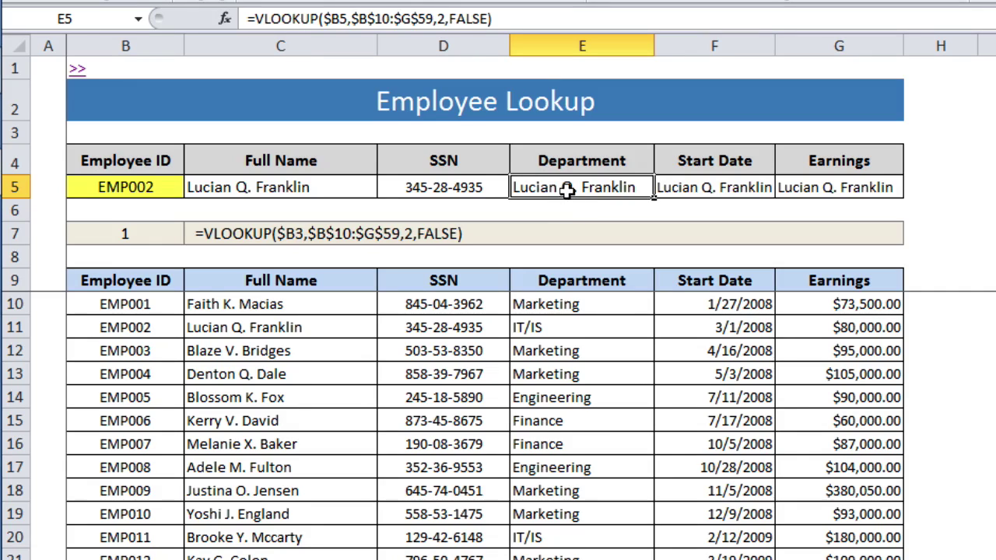
click(443, 21)
key(BackSpace)
text(4)
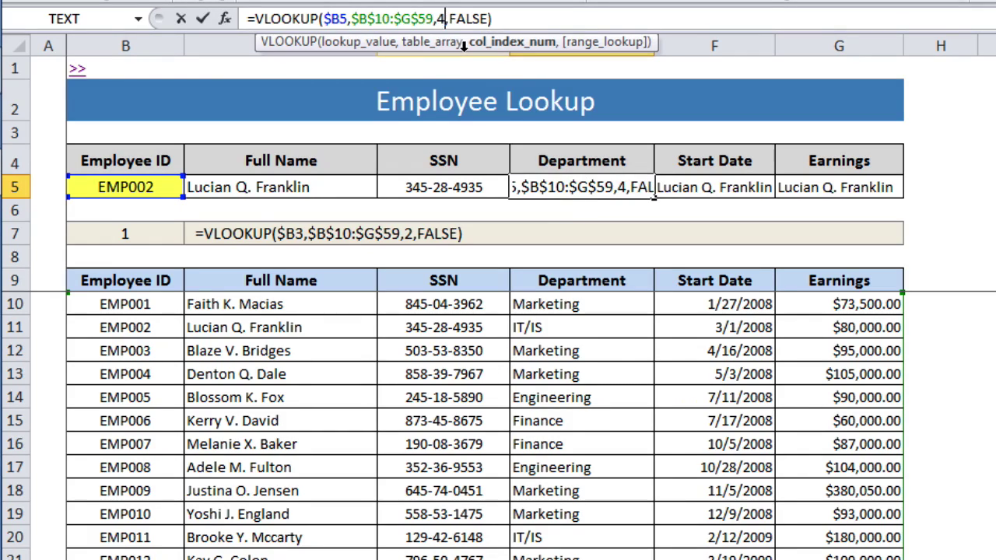
key(Tab)
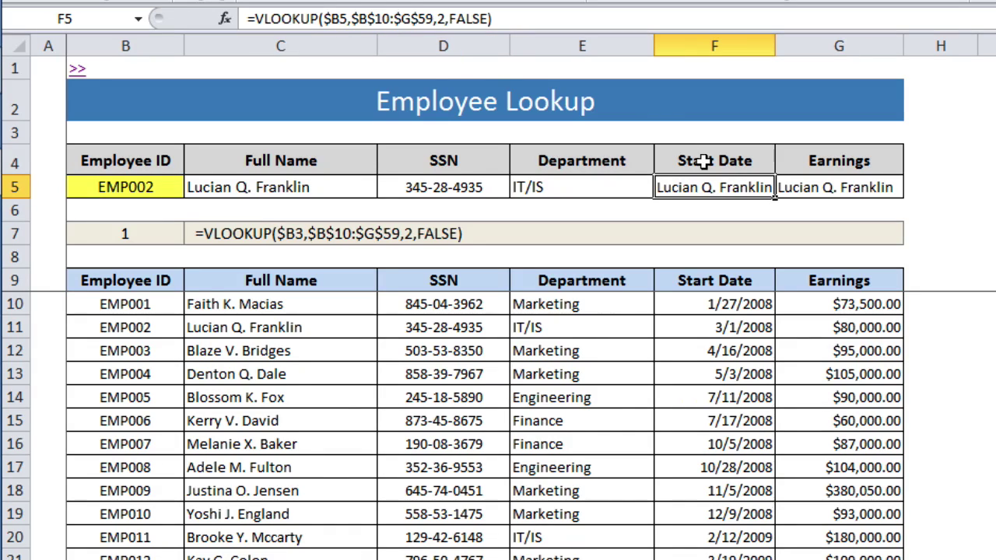
Step: Change the column index to 5 for Start Date in F5 and 6 for Earnings in G5
click(444, 19)
key(BackSpace)
text(5)
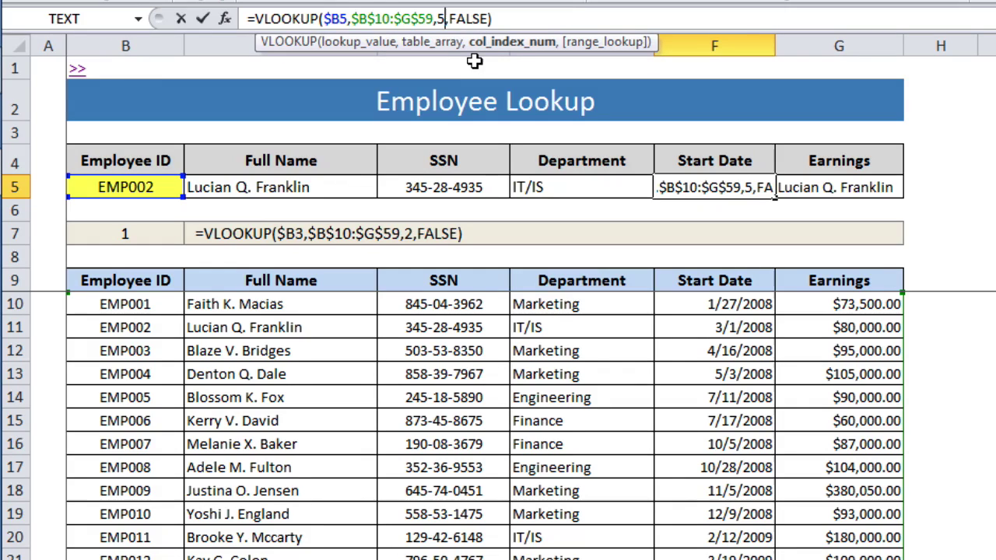
key(Tab)
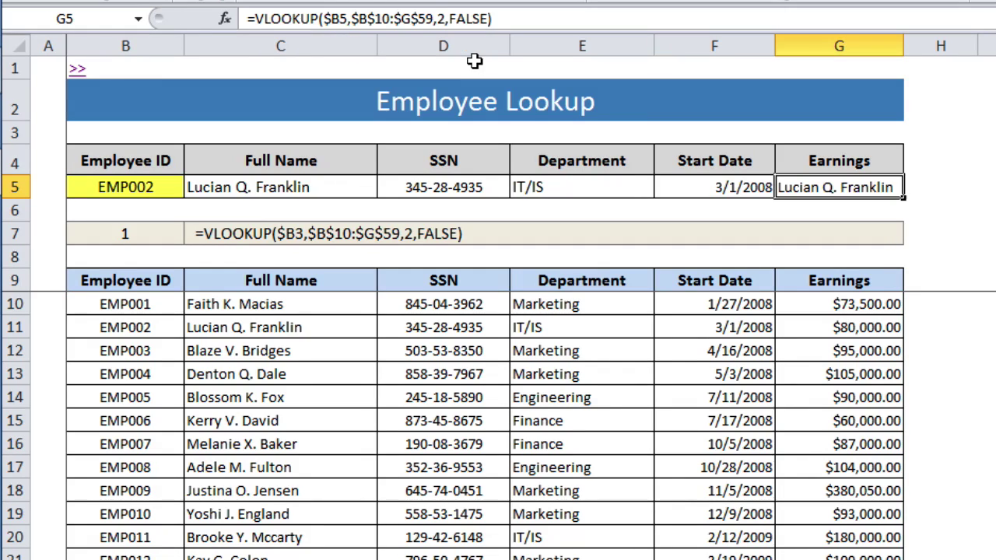
click(445, 18)
key(BackSpace)
text(6)
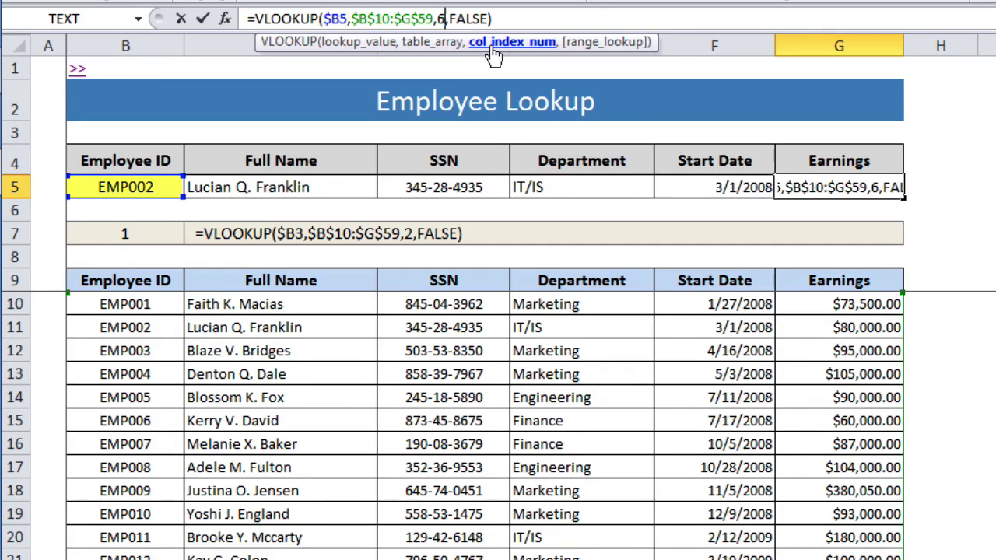
key(Return)
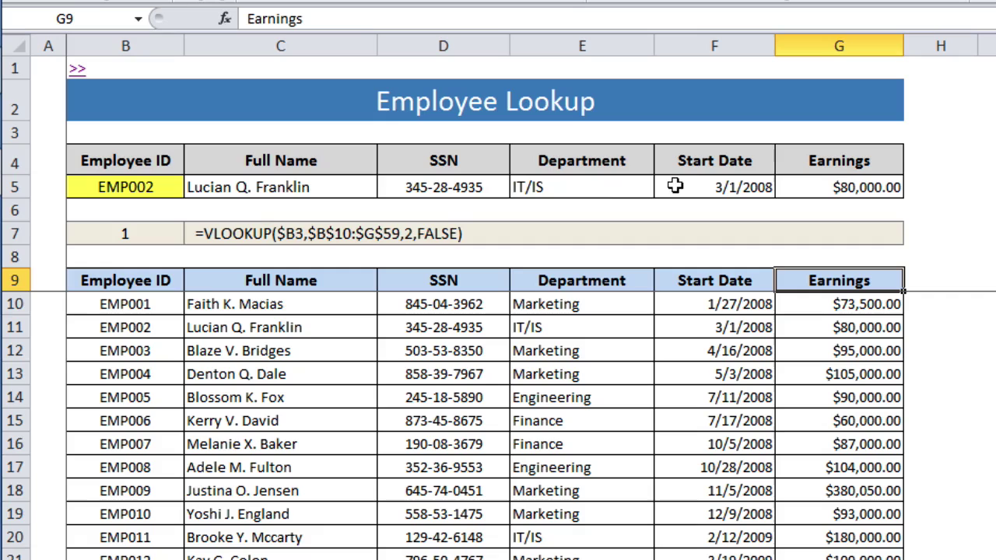
Step: Step from C5 across row 5 to the Earnings formula, comparing each column index
click(346, 189)
key(Right)
key(Right)
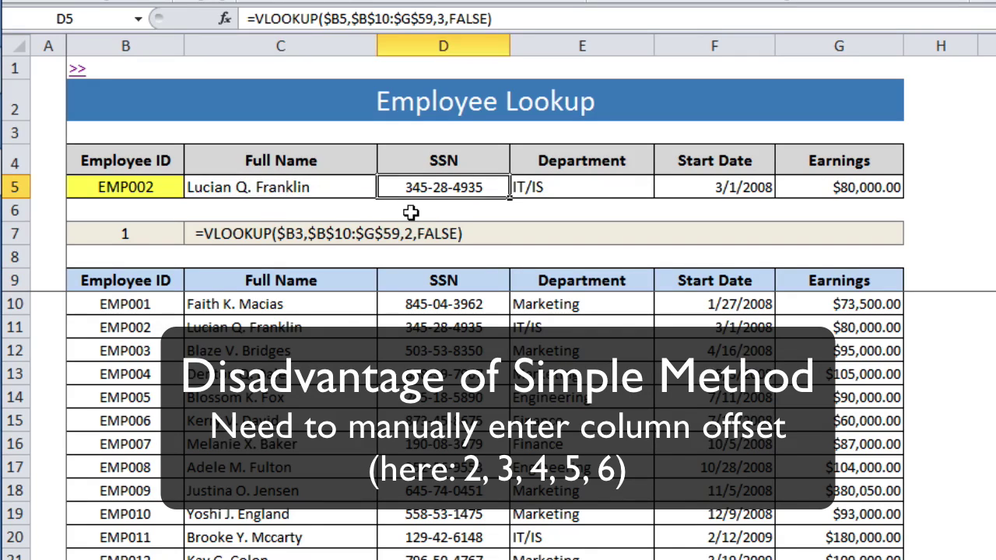
key(Right)
key(Right)
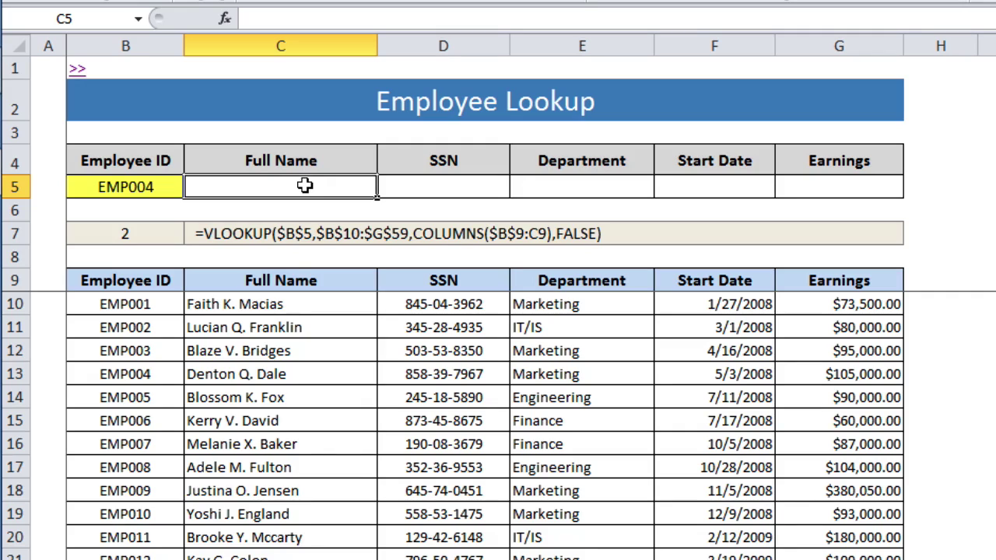
Step: Begin C5's formula as =vlookup($B$5,$B$10:$G$59, with lookup value and table range absolute
text(=vlookup()
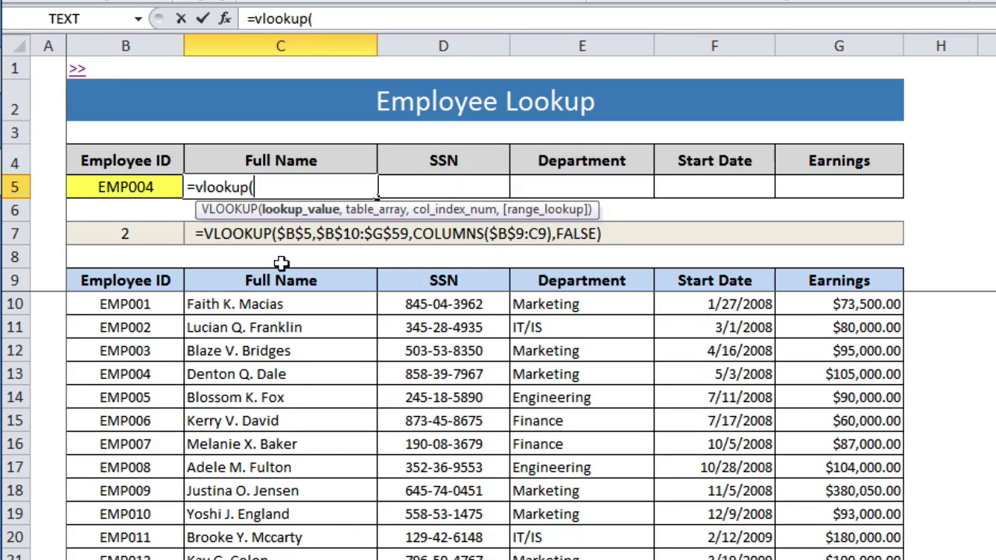
click(148, 189)
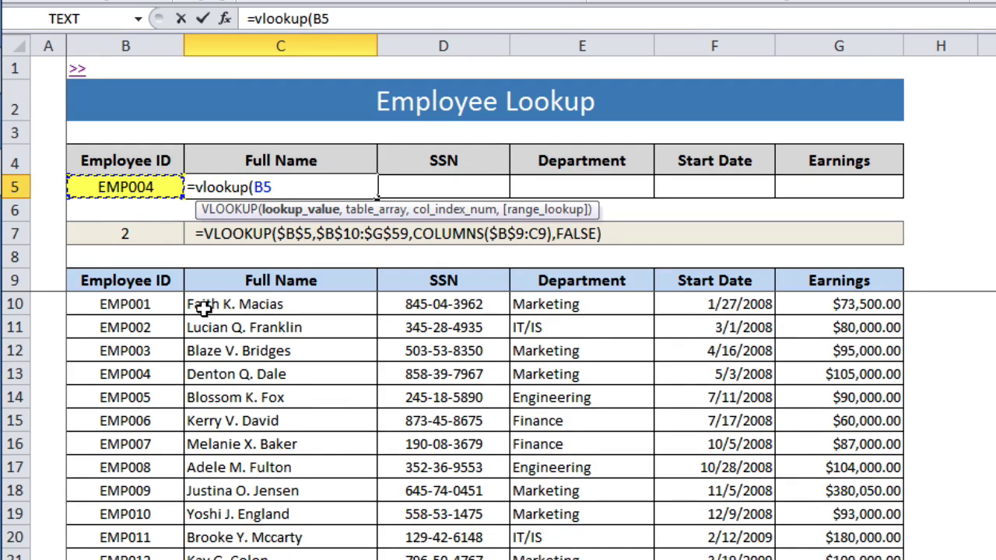
key(F4)
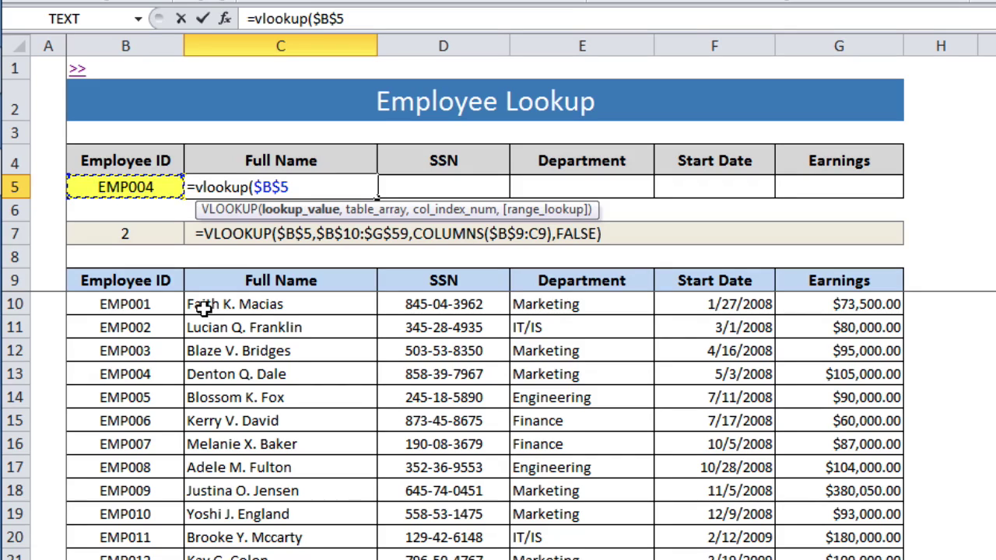
text(,)
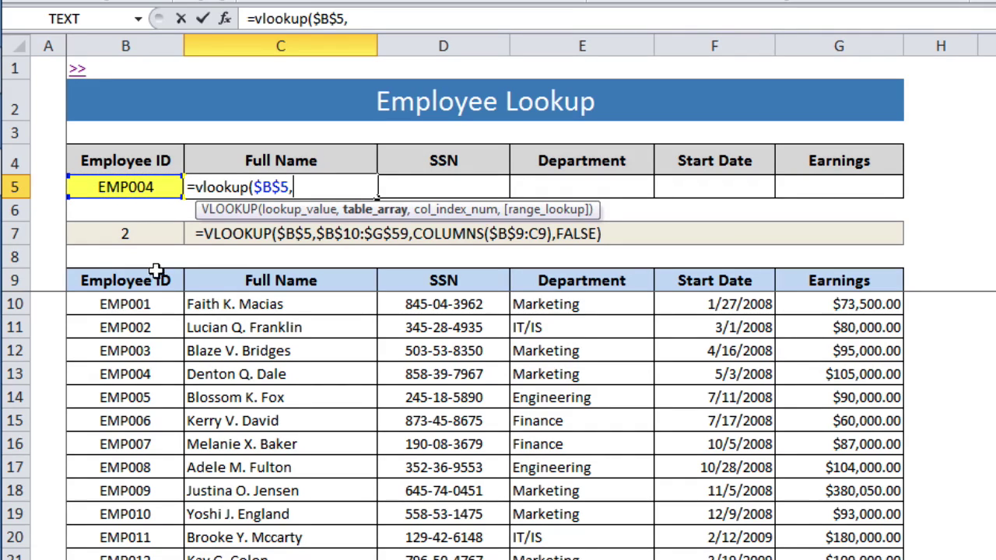
click(150, 282)
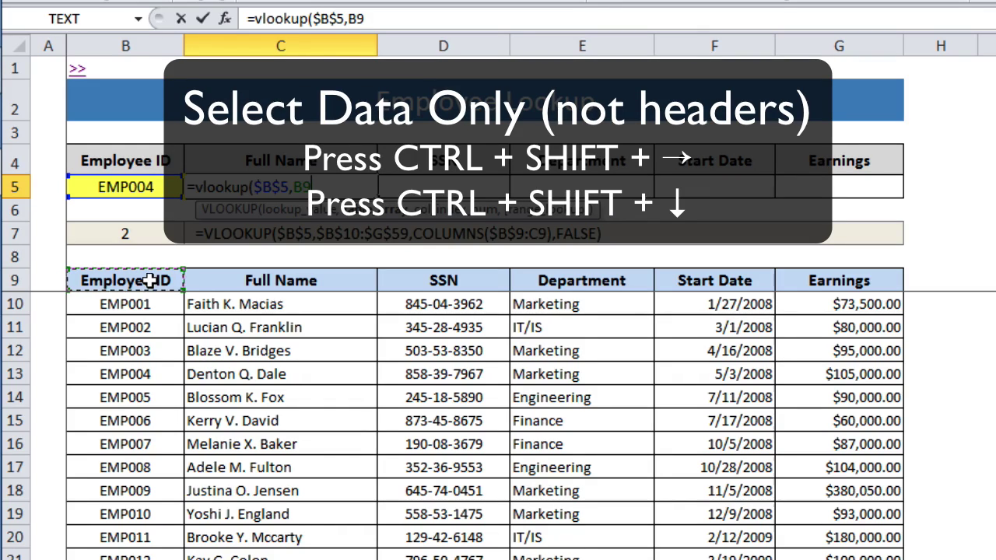
key(Down)
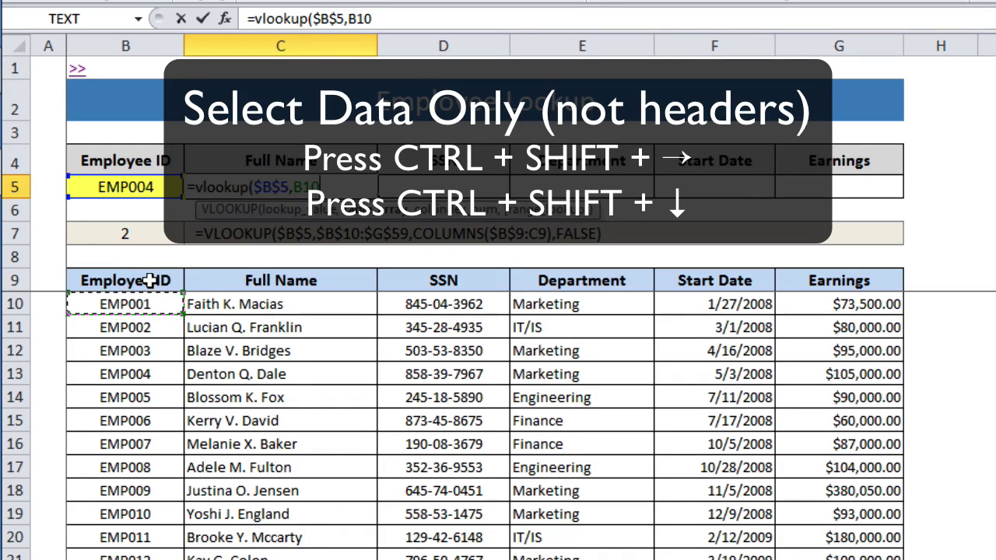
key(ctrl+shift+Right)
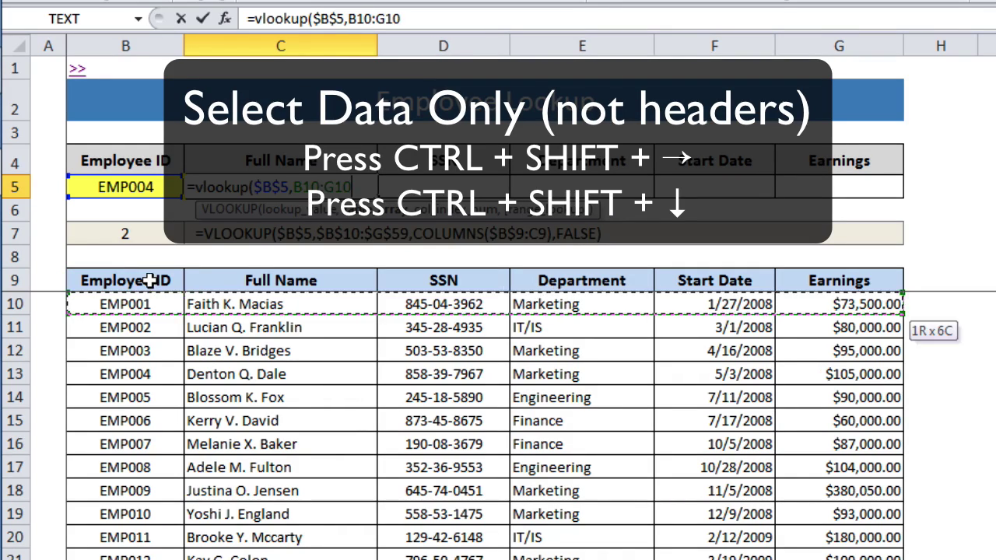
key(ctrl+shift+Down)
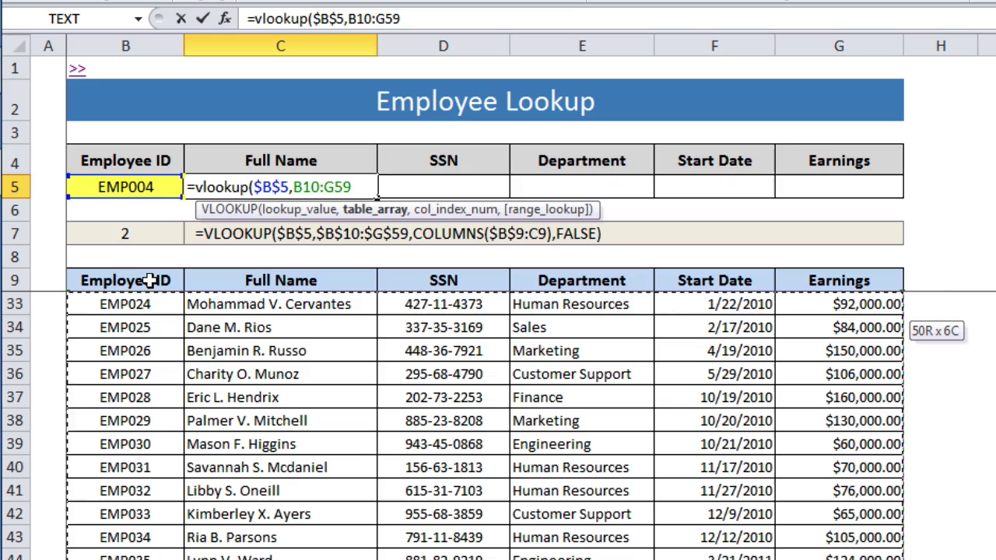
key(F4)
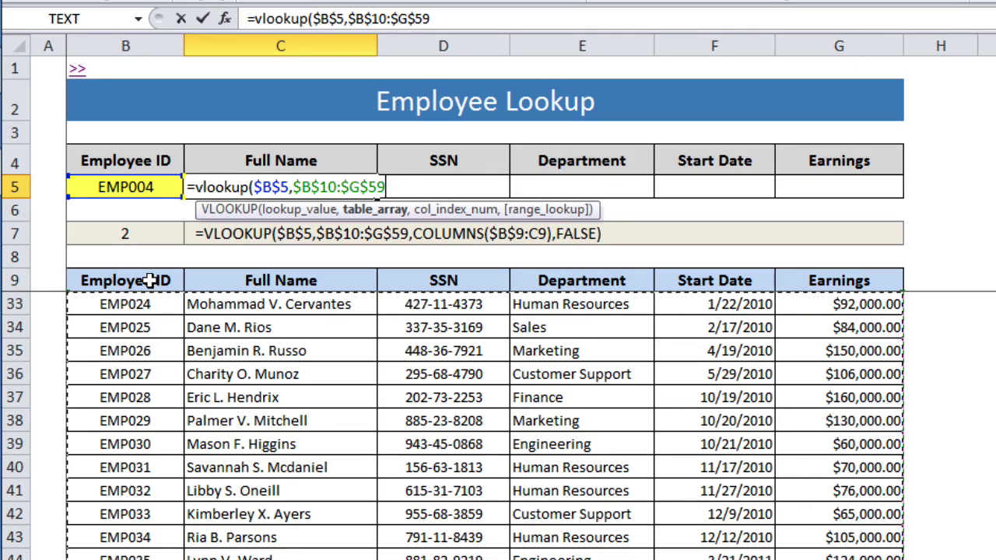
text(,)
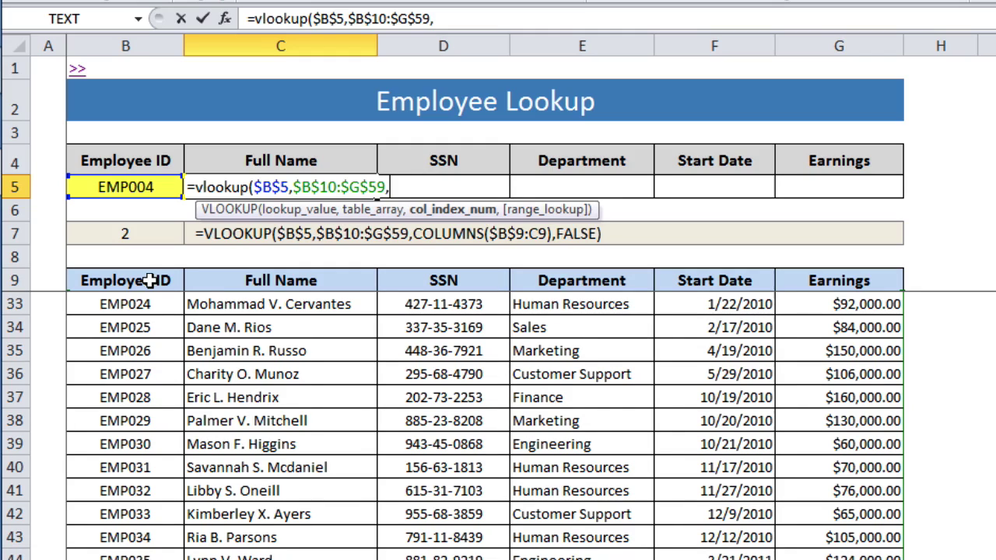
Step: Complete C5 as =vlookup($B$5,$B$10:$G$59,columns($B9:C9),false) to return Denton Q. Dale
text(column)
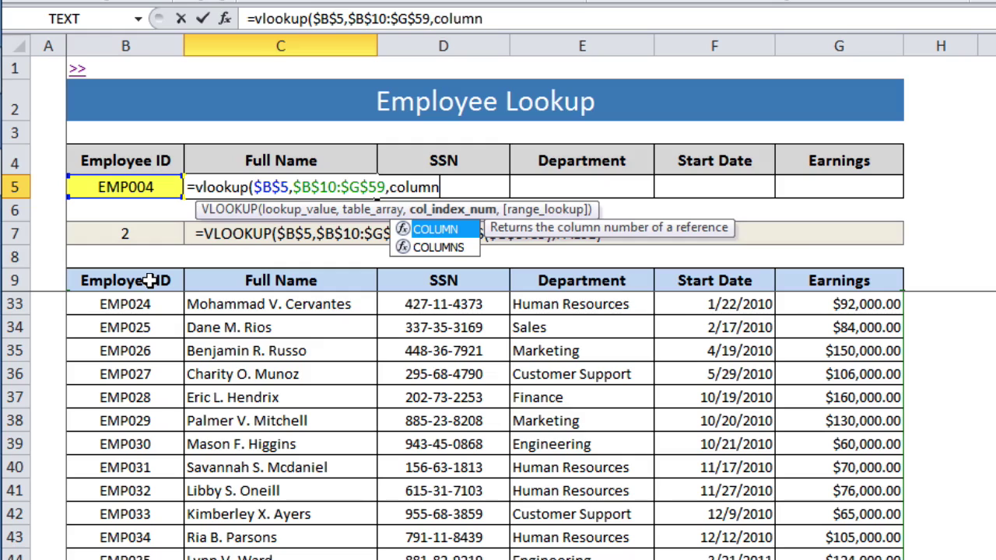
text(s()
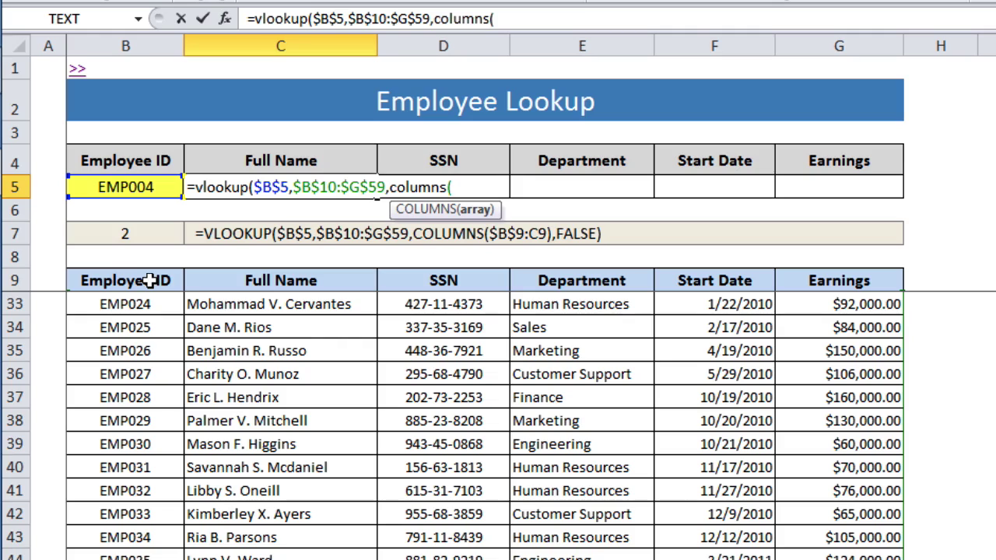
click(147, 281)
drag(193, 281, 259, 281)
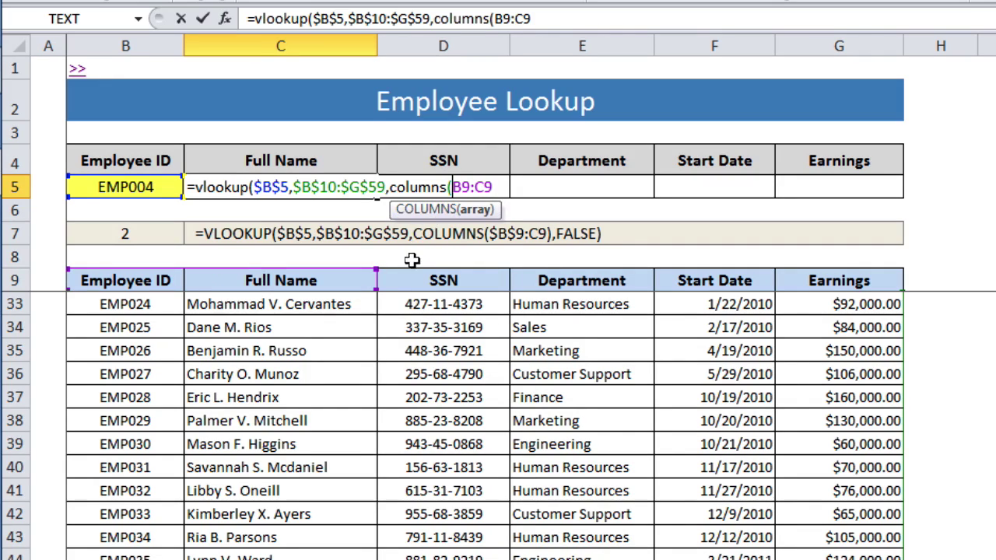
click(455, 188)
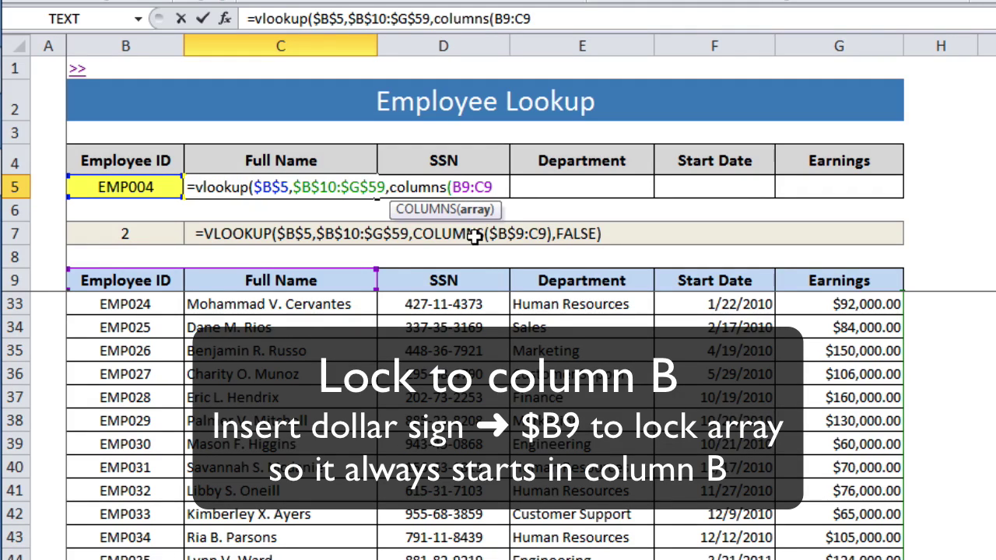
text($)
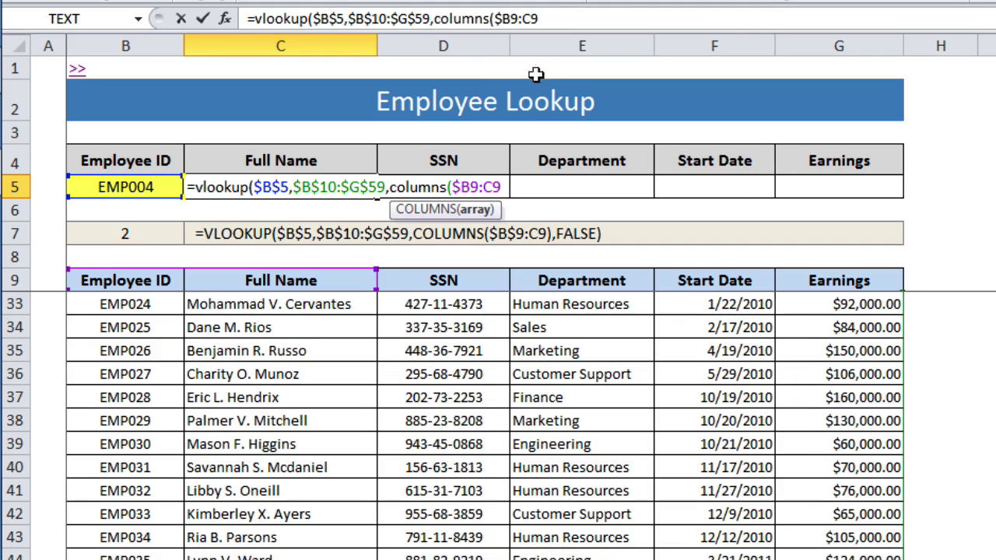
click(545, 28)
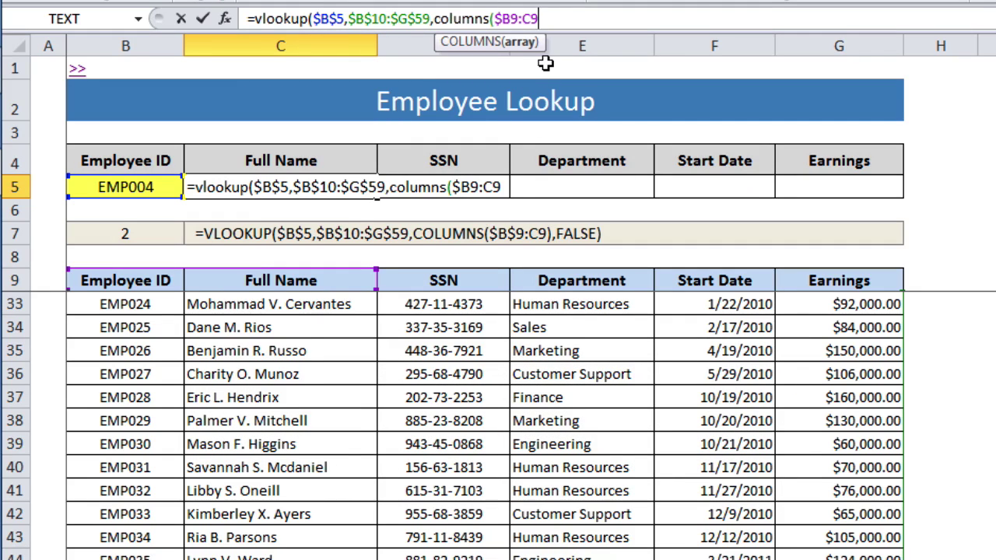
key(Right)
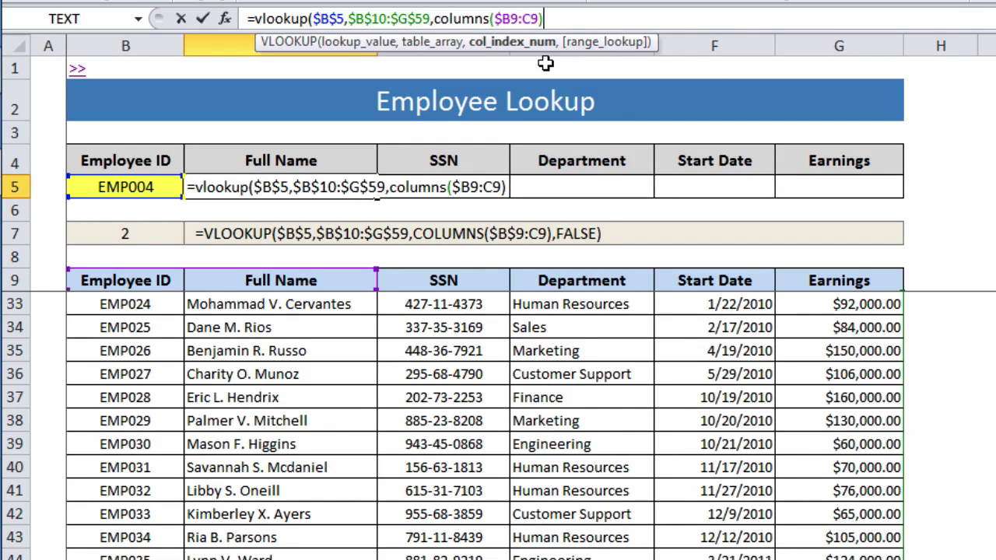
text(,false))
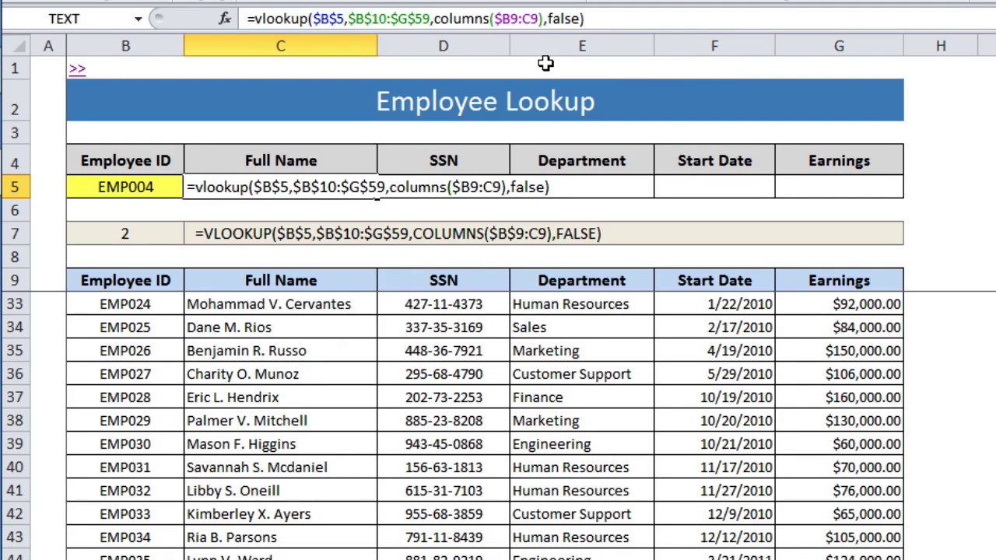
key(Tab)
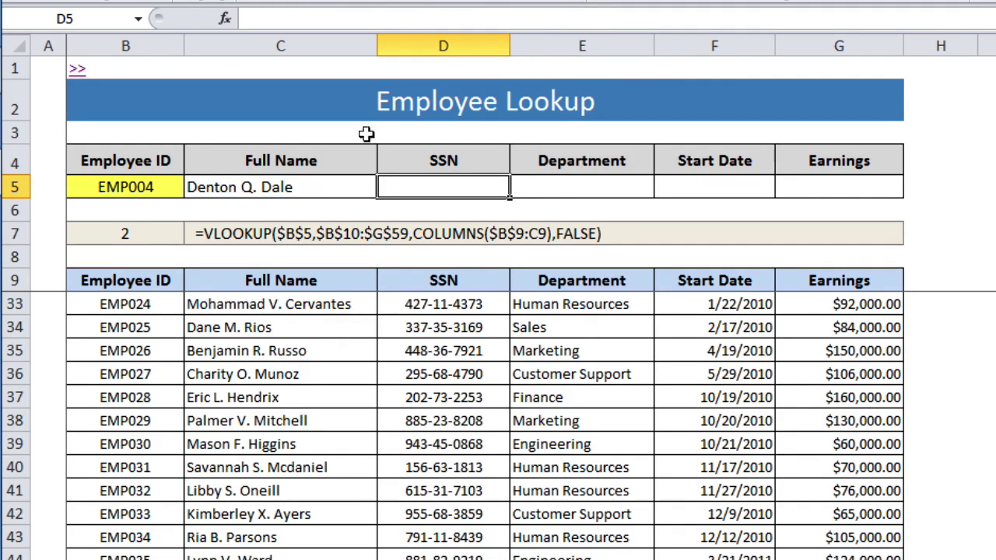
Step: Locate EMP004's full name in the source table
click(157, 281)
key(Down)
key(Down)
key(Down)
key(Down)
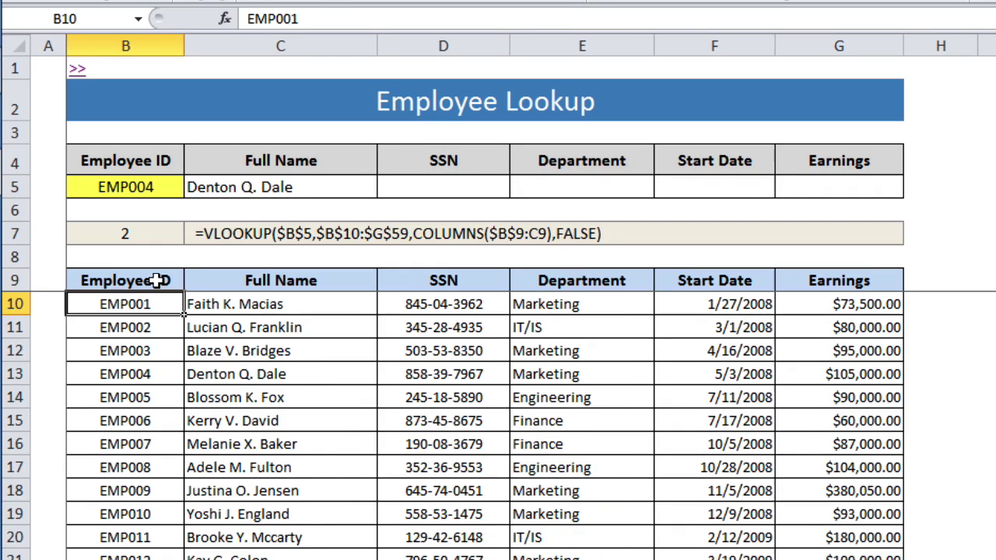
key(Right)
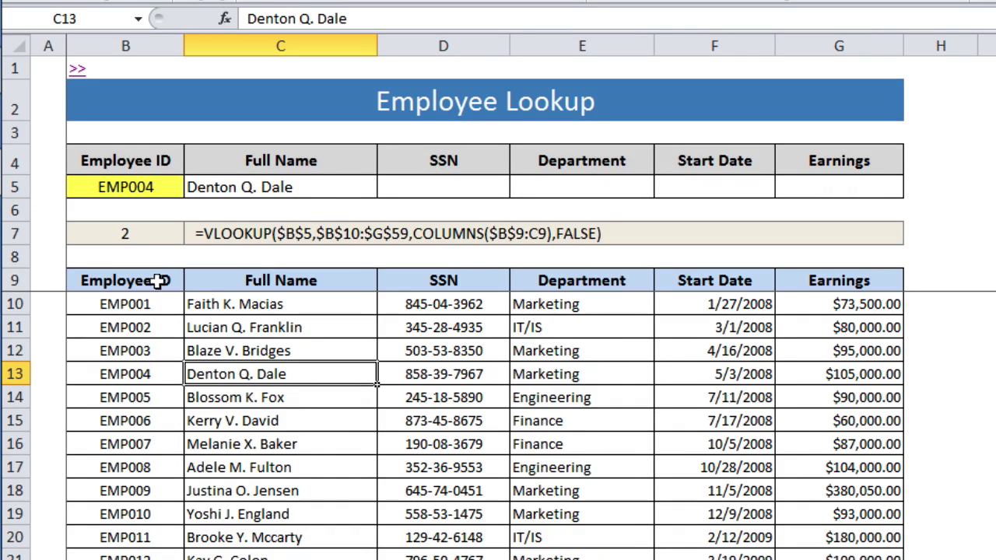
Step: Paste only the C5 formula into D5:G5, showing Marketing, 5/3/2008 and $105,000.00
click(339, 189)
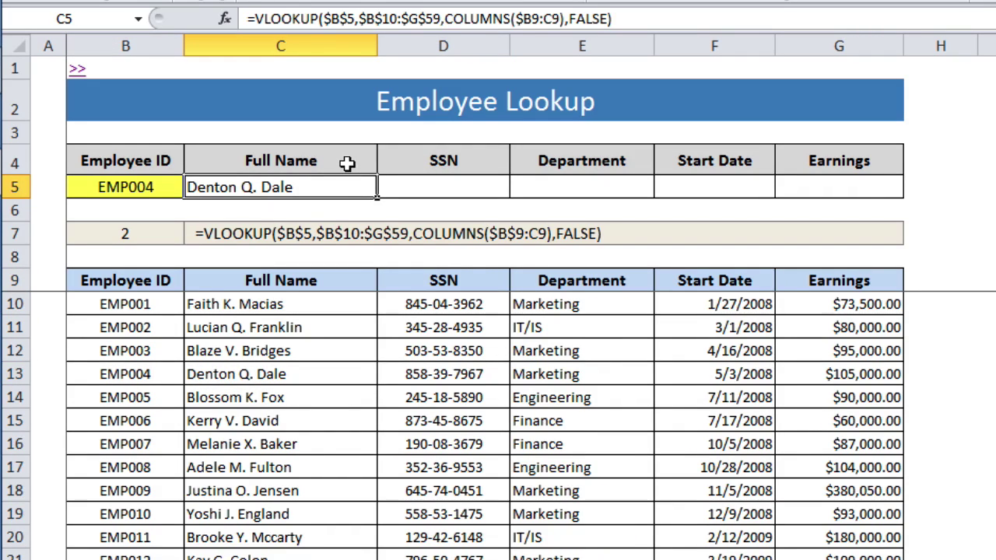
key(ctrl+c)
key(Right)
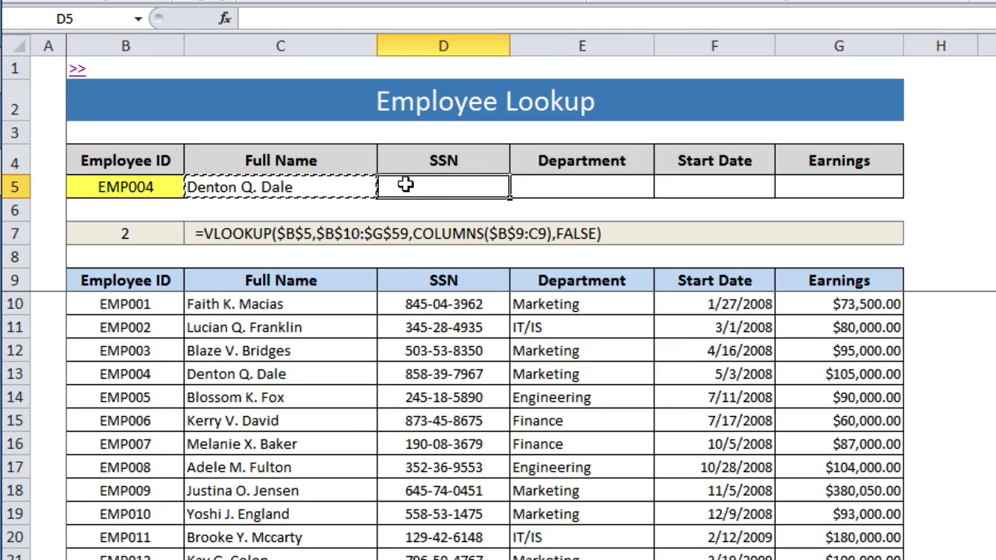
drag(506, 187, 788, 187)
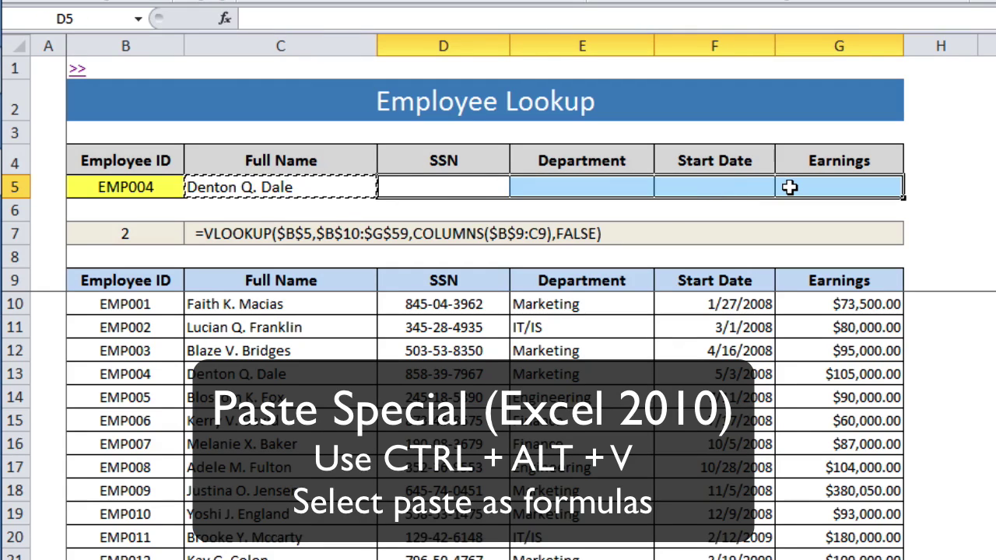
key(ctrl+alt+v)
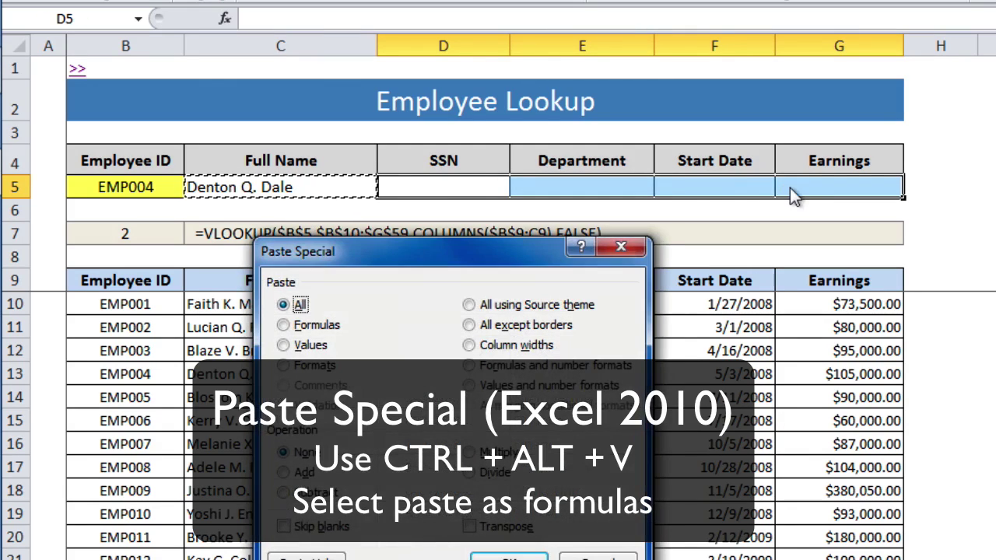
drag(529, 242, 525, 218)
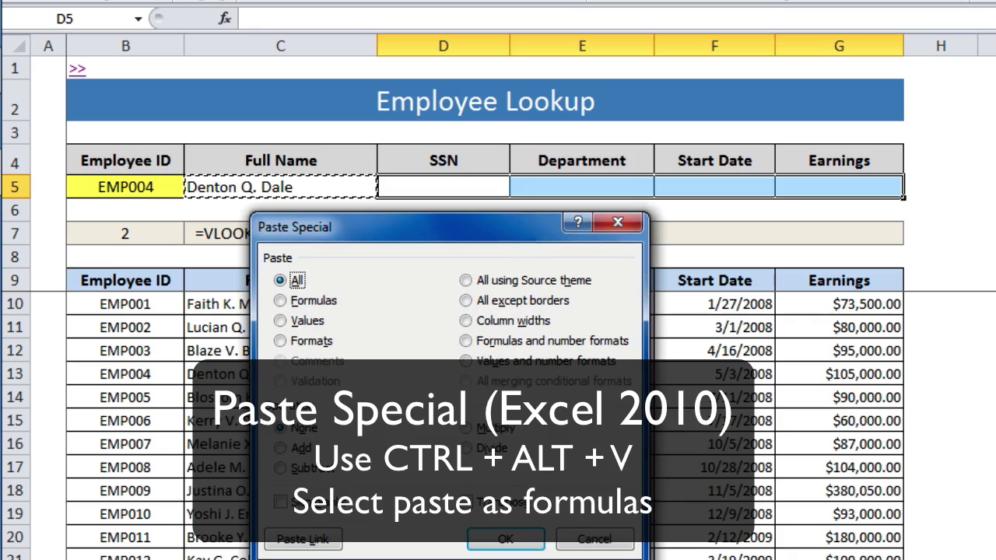
click(311, 300)
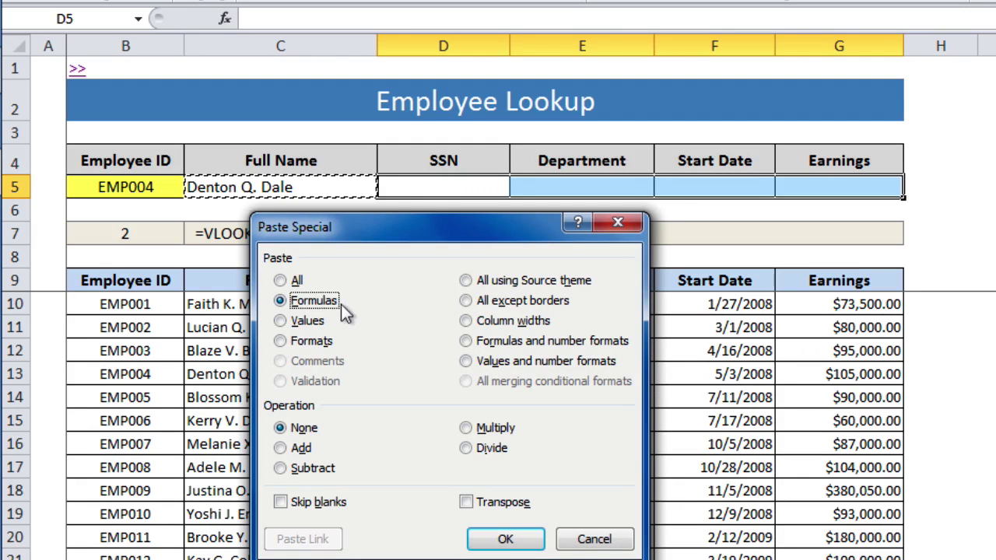
click(506, 539)
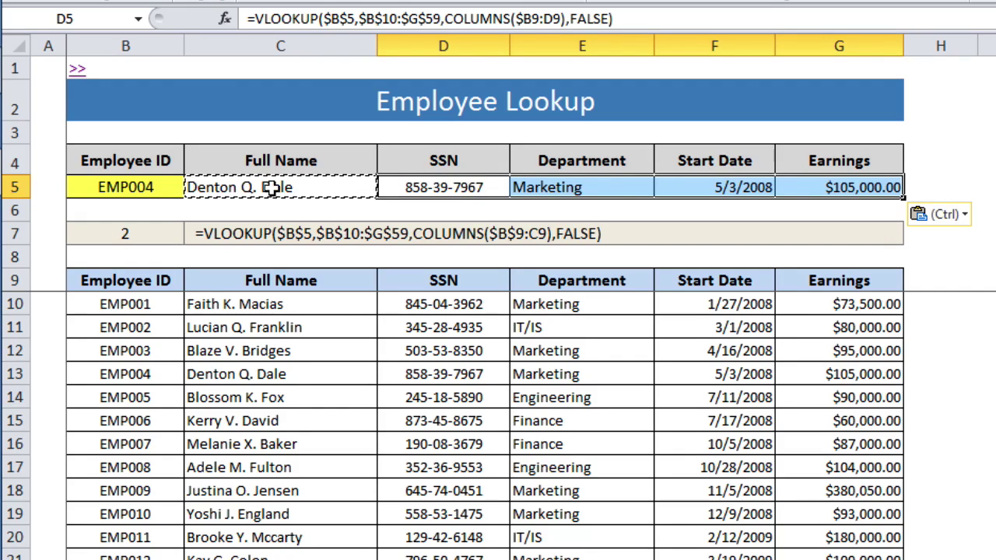
Step: Compare the COLUMNS ranges in the pasted lookup formulas across C5:G5
click(409, 185)
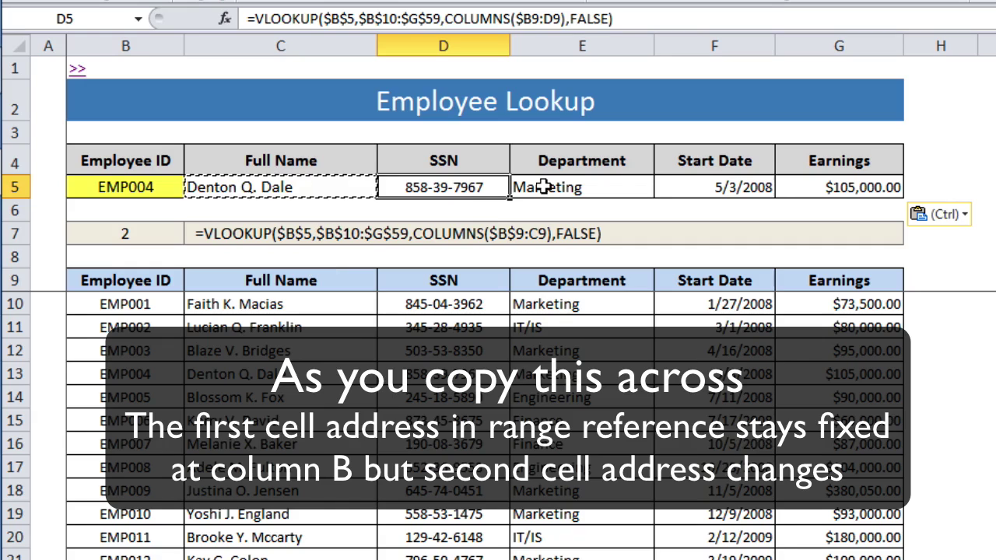
click(518, 188)
click(681, 188)
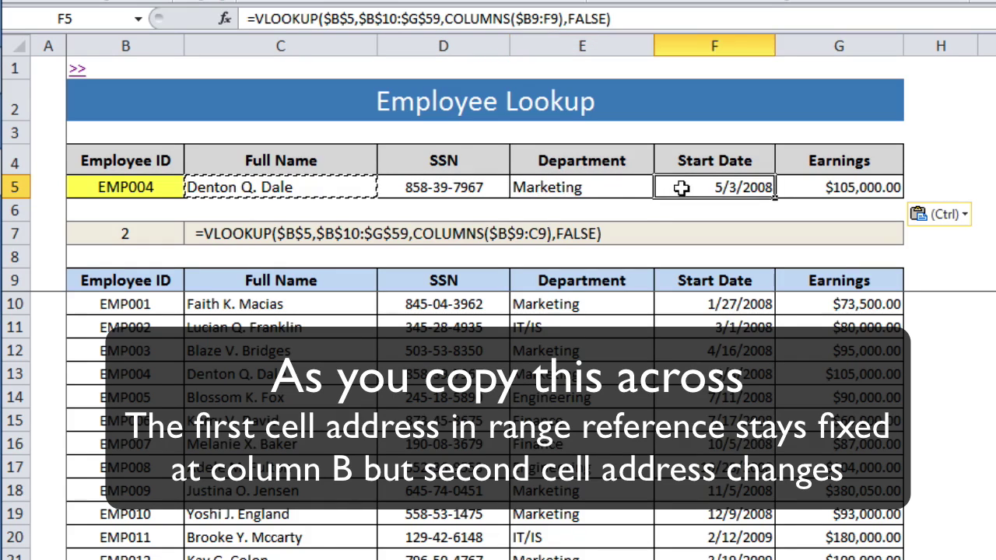
click(789, 189)
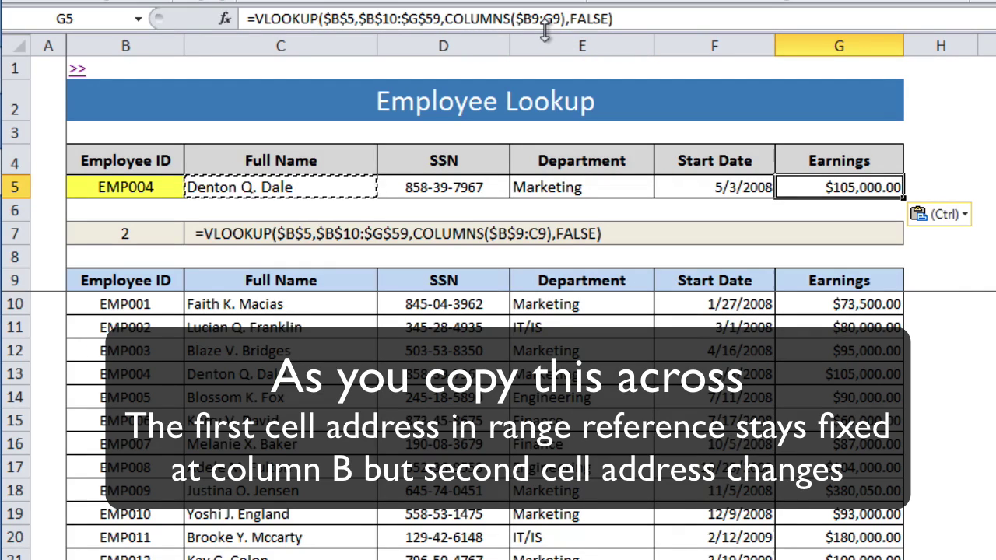
click(317, 190)
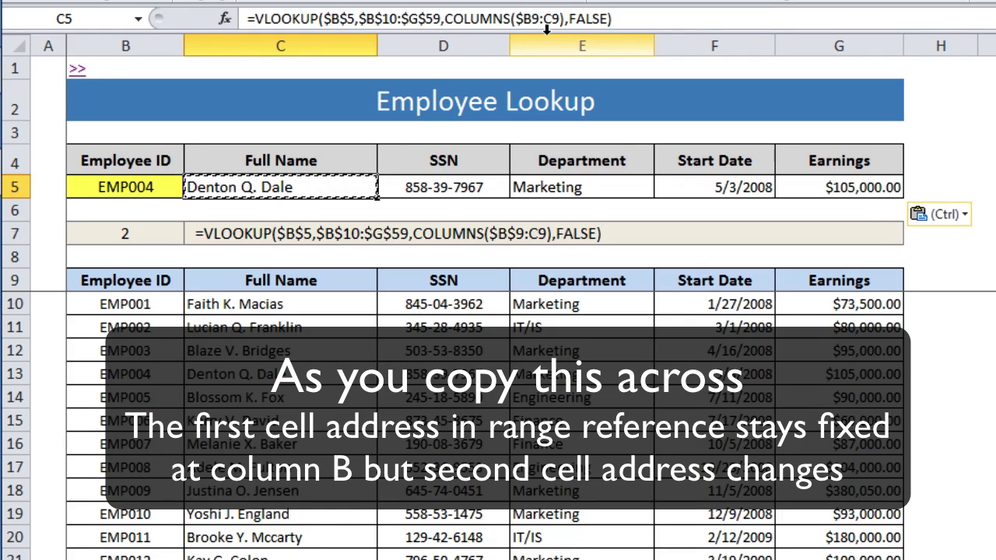
click(460, 187)
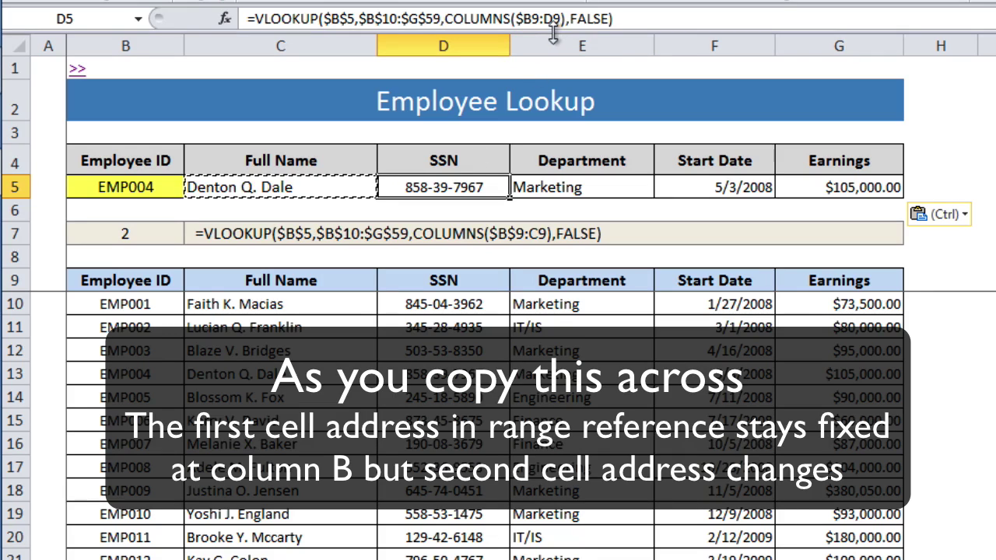
click(576, 193)
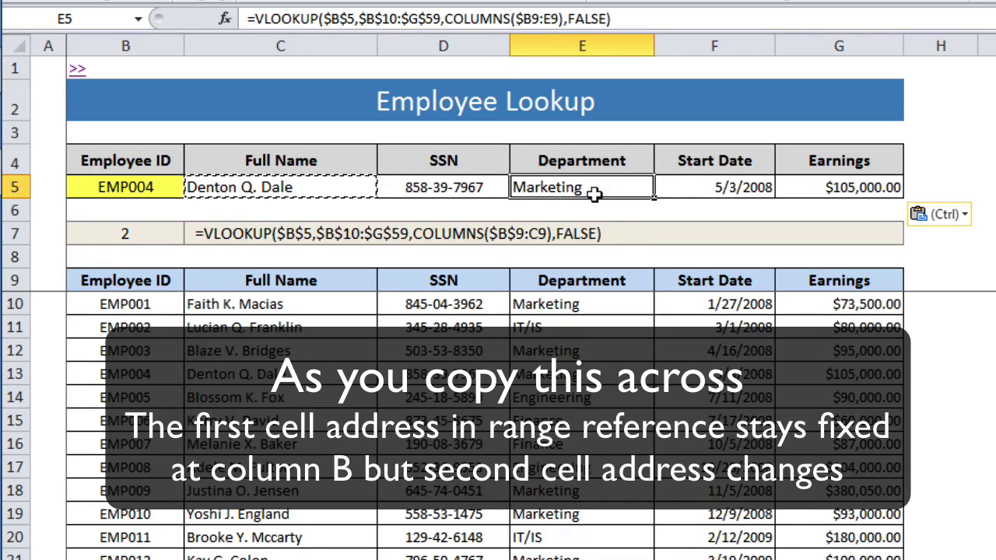
click(677, 184)
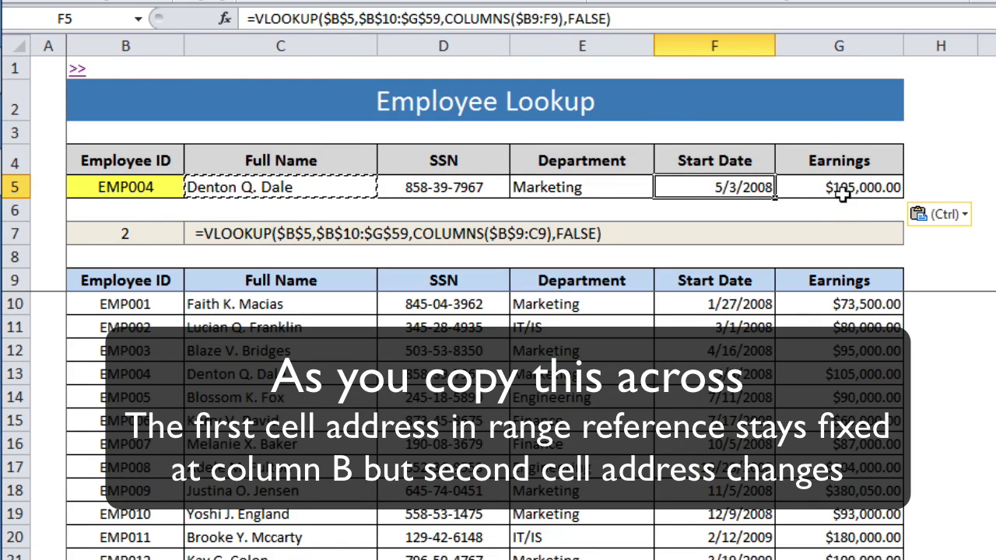
click(805, 189)
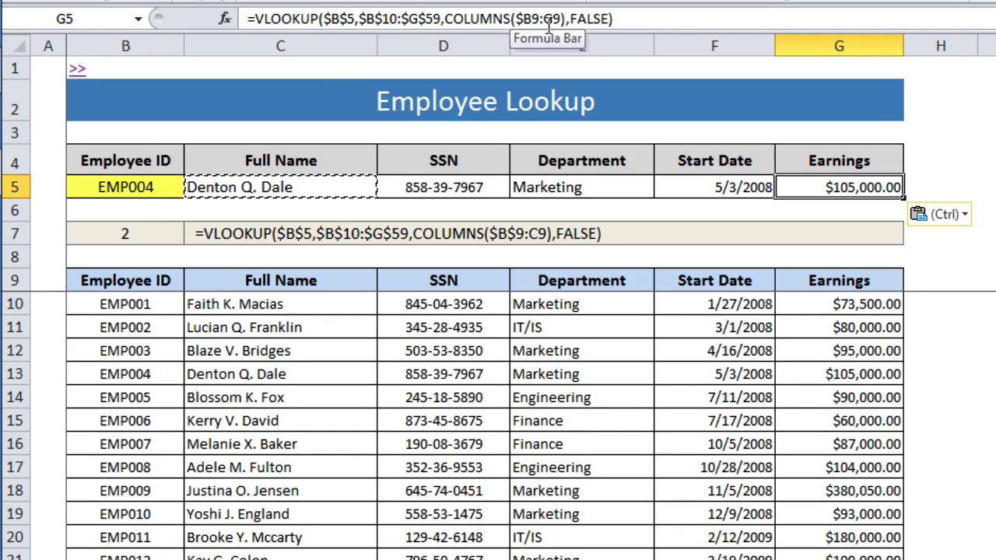
Step: Highlight header row B9:G9 and point to the column index argument in G5's formula
drag(152, 281, 788, 280)
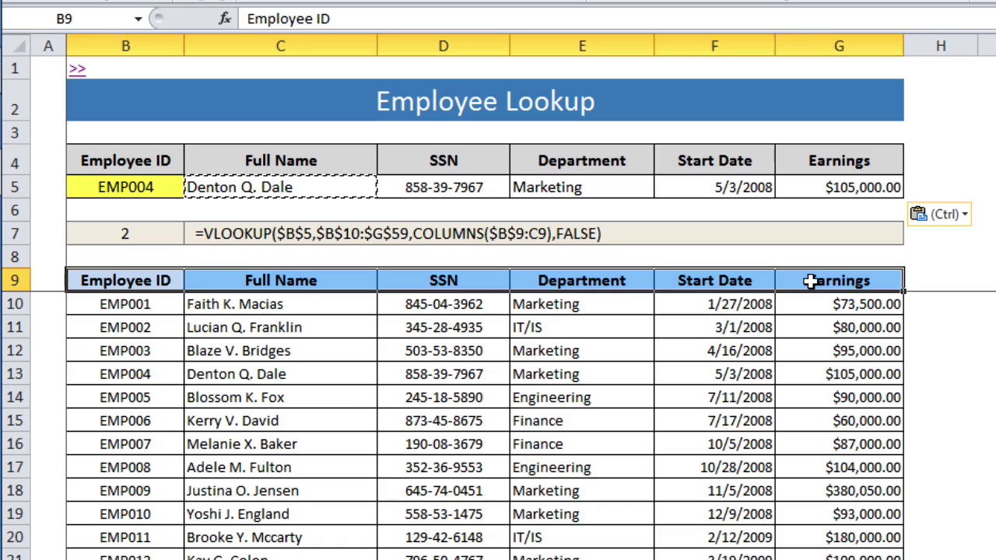
click(823, 192)
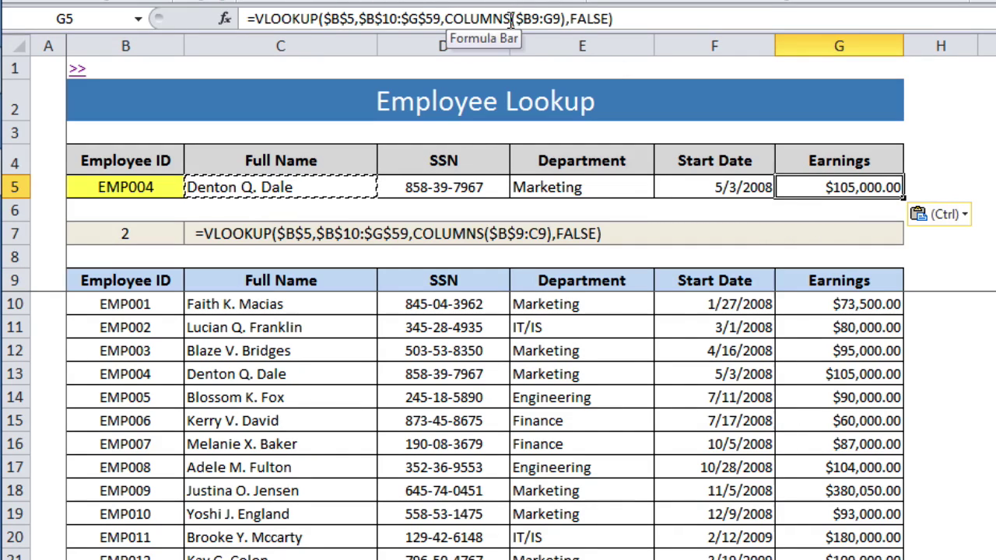
click(646, 18)
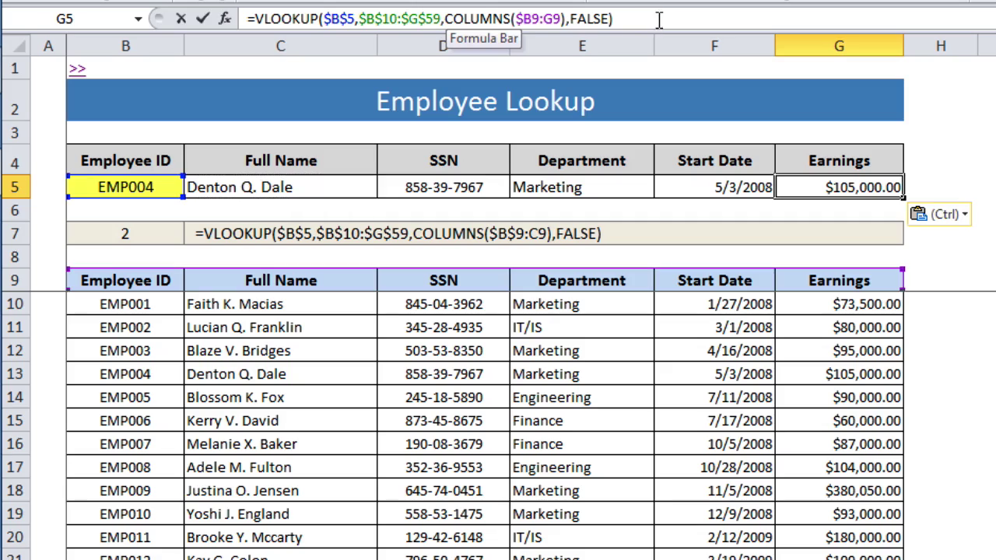
click(471, 19)
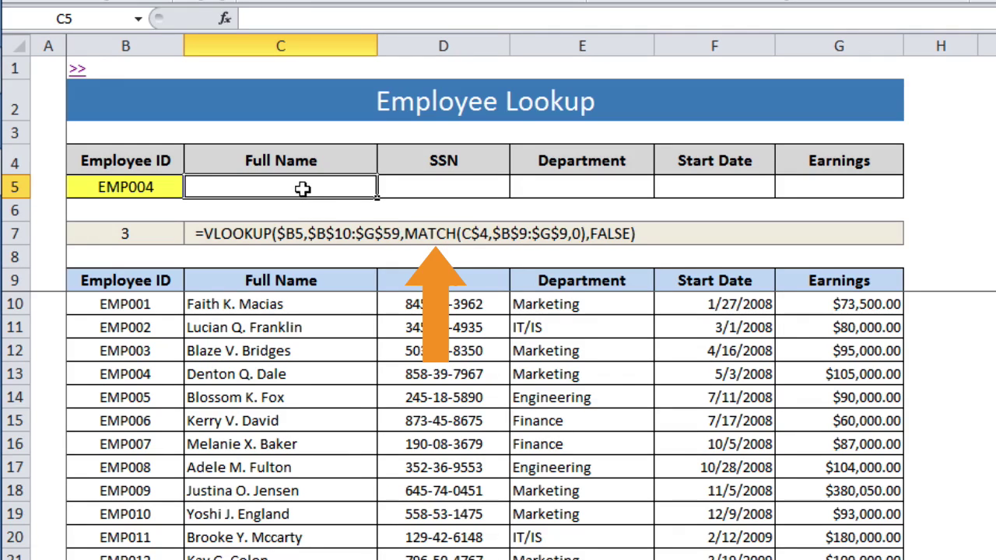
Step: Abandon a first MATCH attempt in C5 and reselect C5
text(=match)
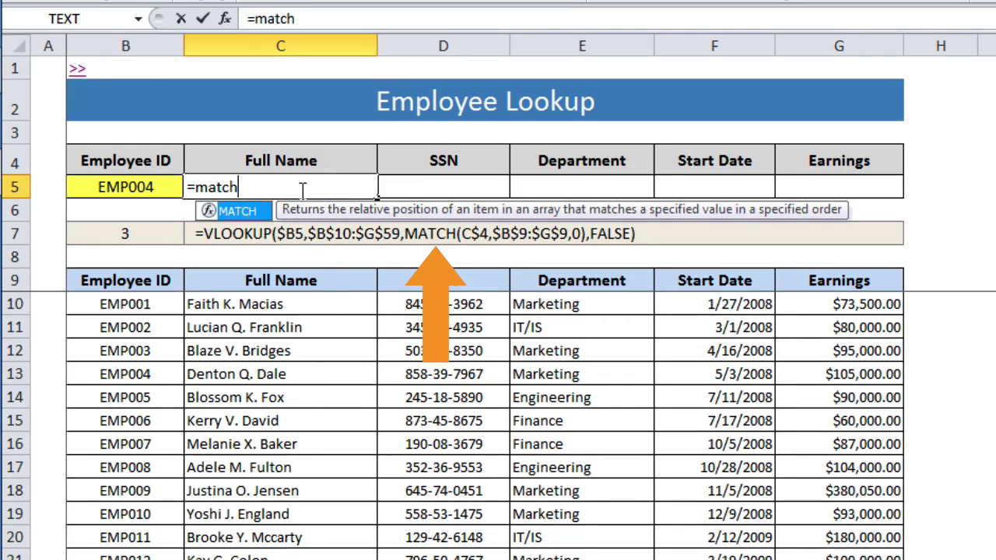
text(()
key(BackSpace)
key(Escape)
key(Escape)
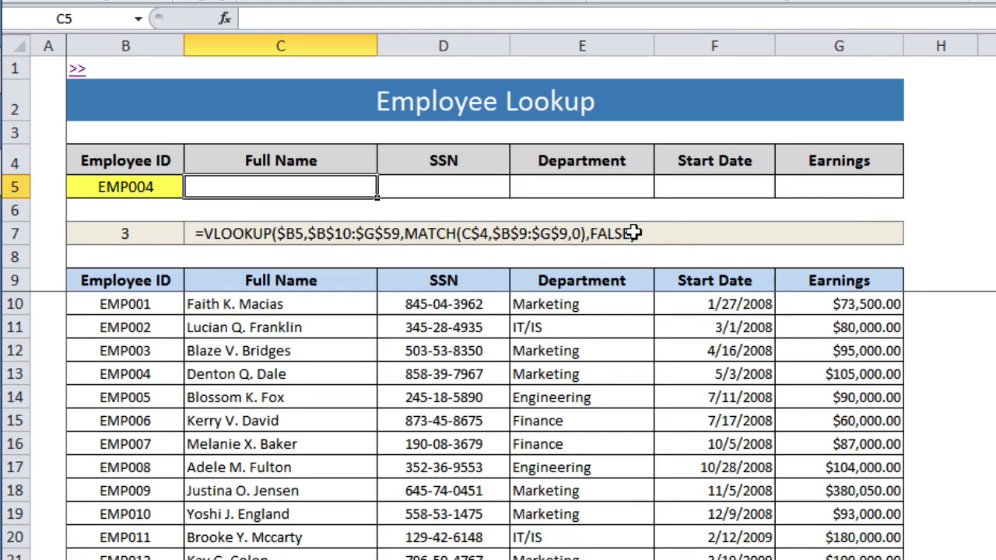
key(Up)
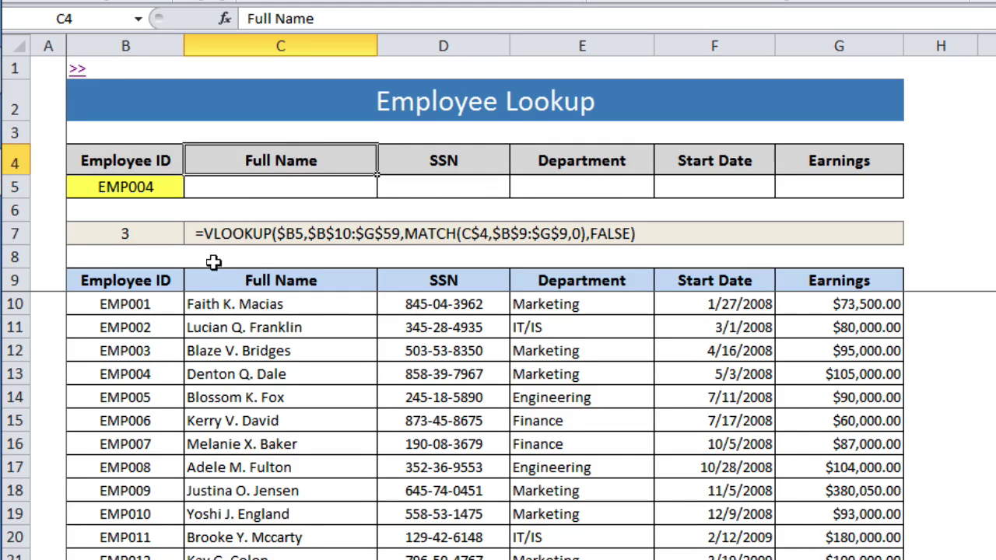
click(361, 184)
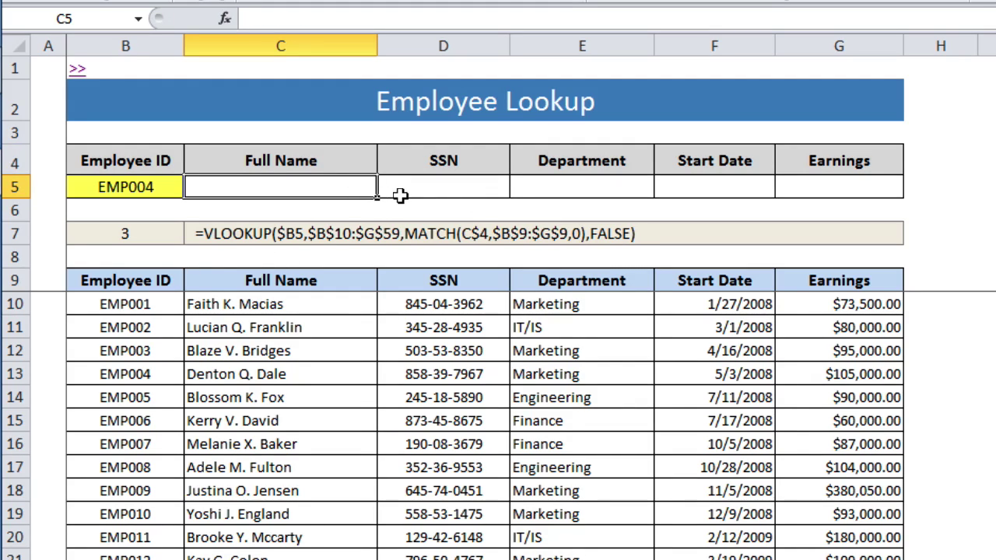
Step: Enter =match(C4,B9:G9,0) in C5, returning 2 for the Full Name header
text(=match()
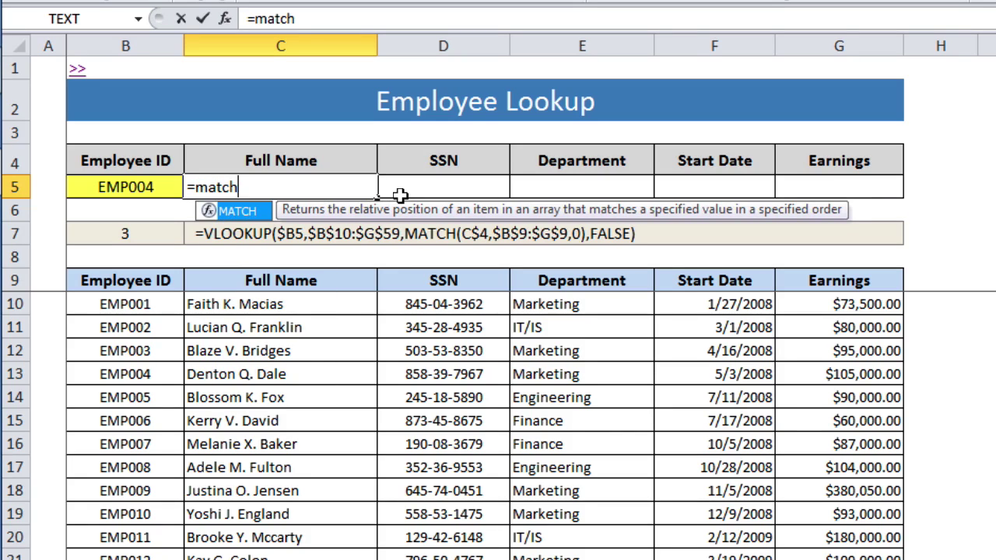
click(332, 162)
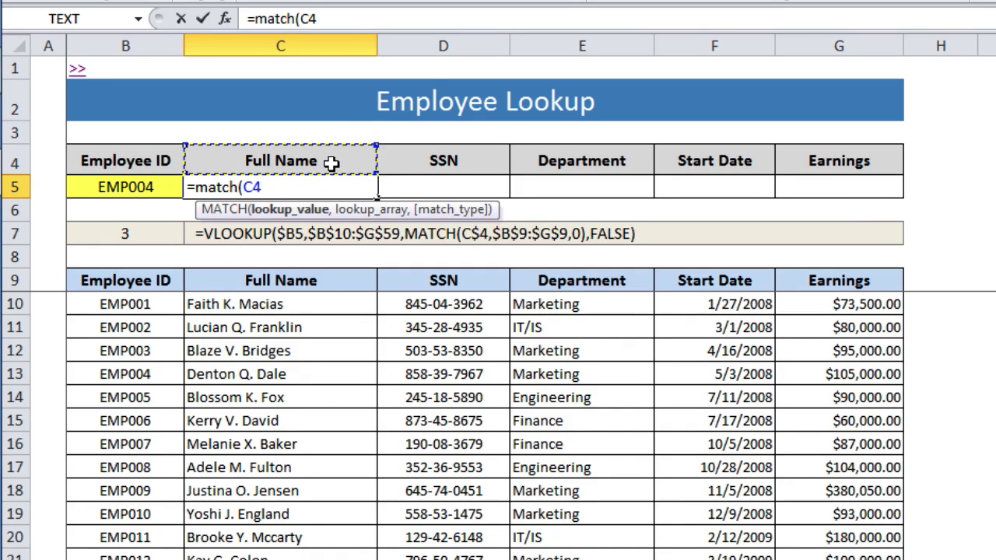
text(,)
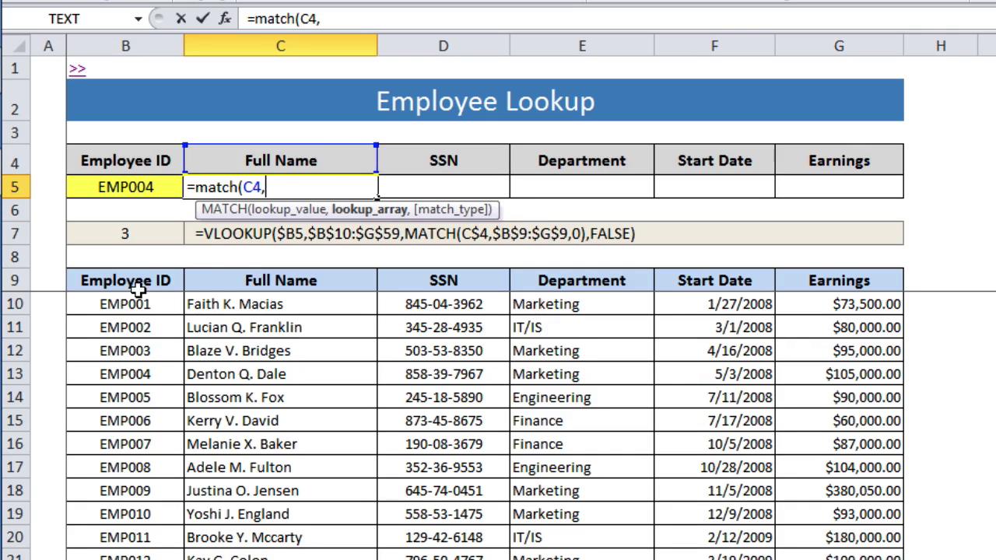
drag(134, 282, 803, 293)
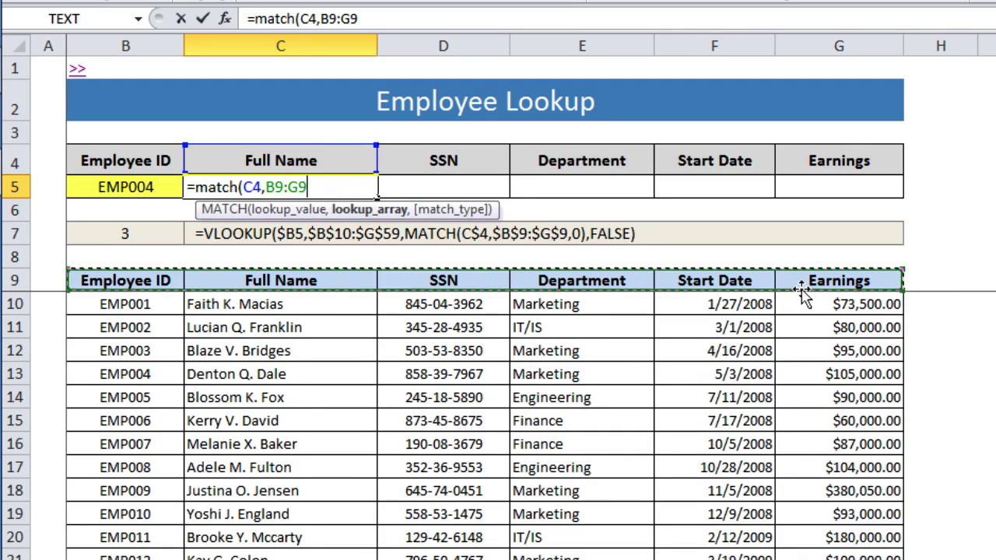
text(,)
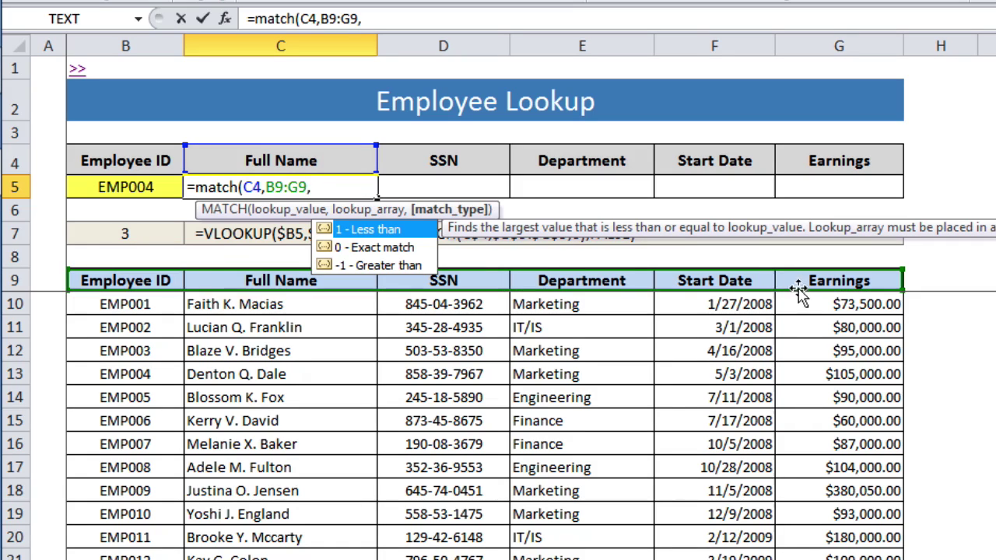
double_click(404, 247)
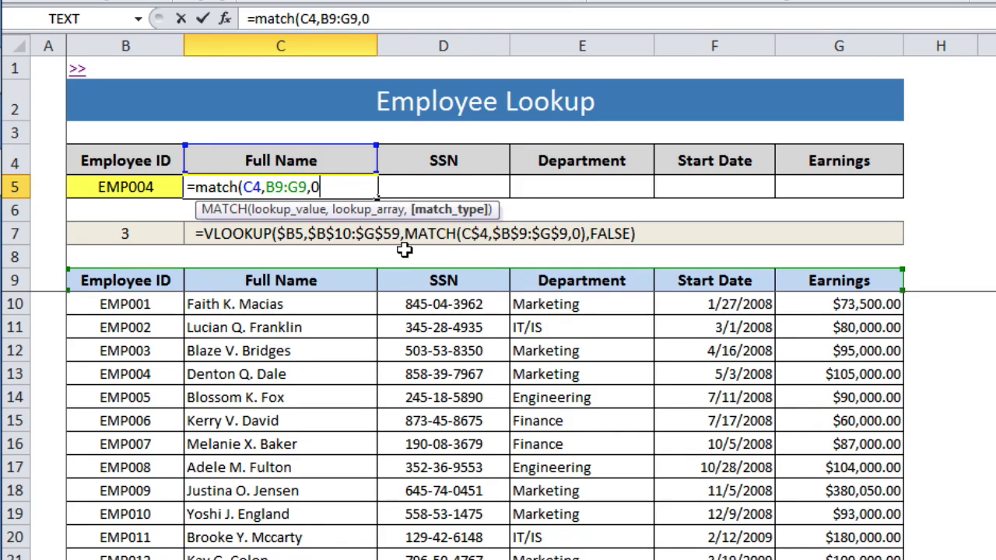
text())
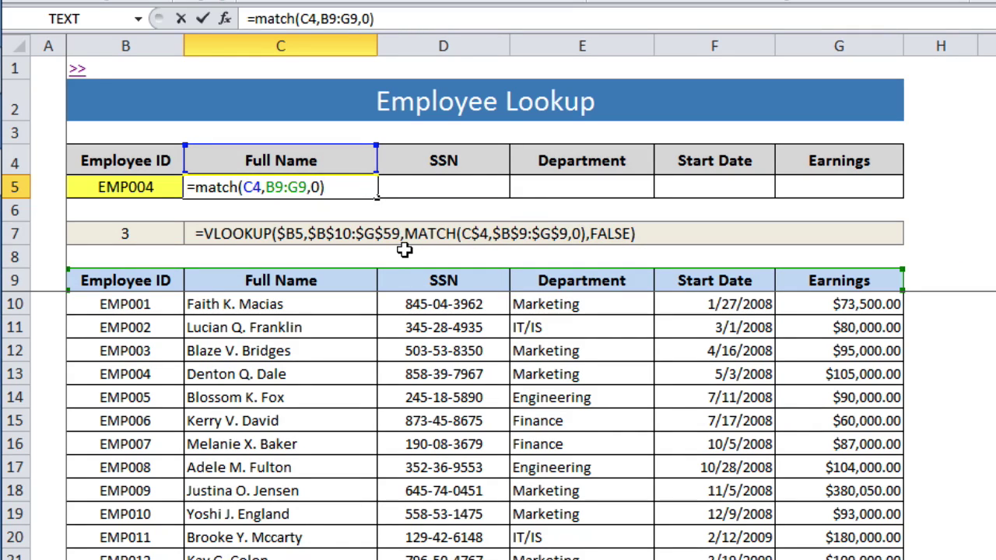
key(Return)
key(Up)
key(Up)
key(Up)
key(Up)
key(Up)
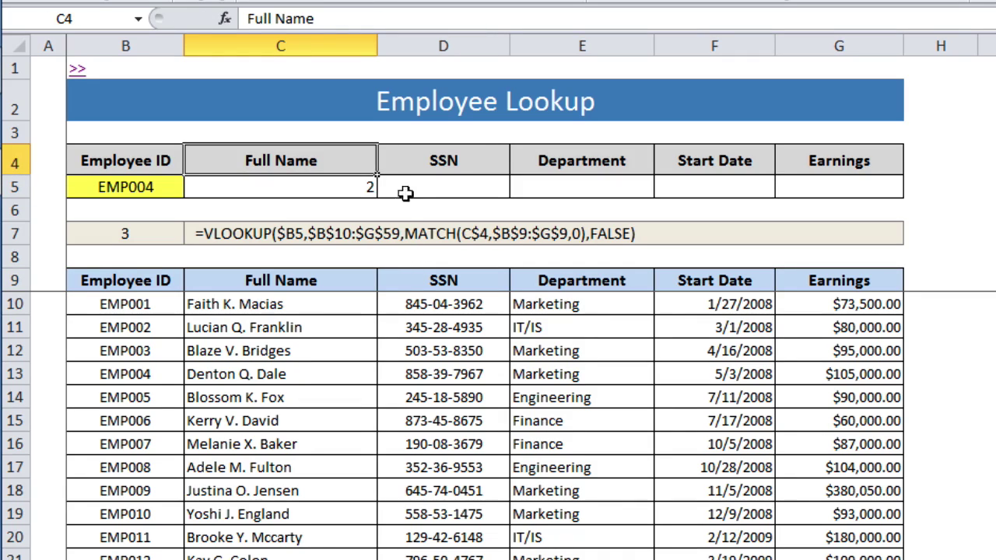
Step: Change C5's MATCH lookup array to the absolute $B$9:$G$9 with F4
click(347, 186)
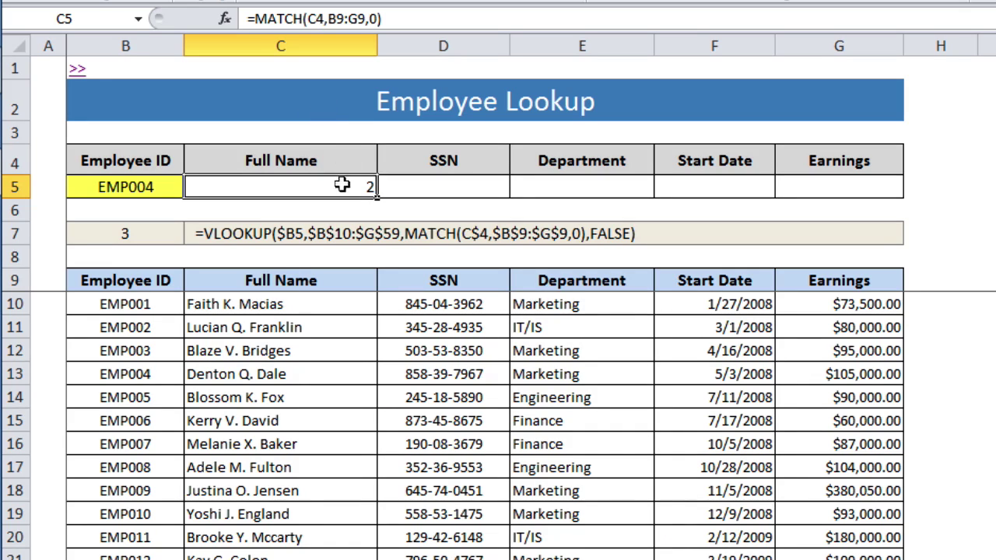
click(315, 20)
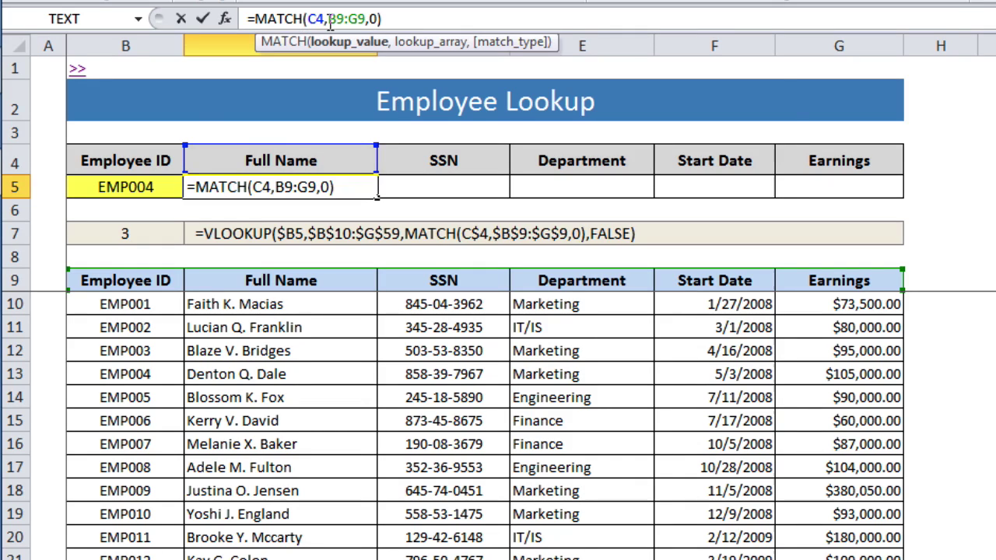
click(328, 20)
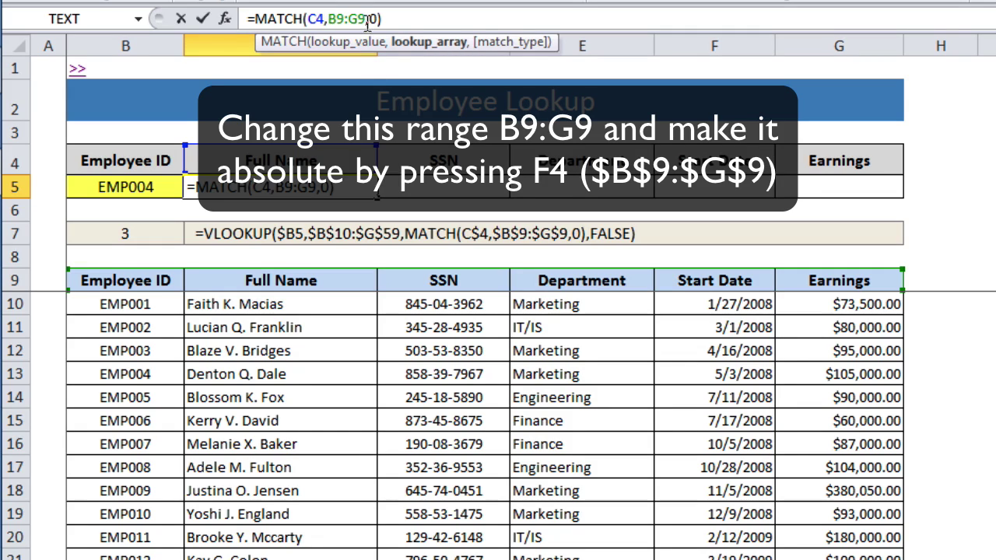
key(shift+Right)
key(shift+Right)
key(shift+Right)
key(shift+Right)
key(shift+Right)
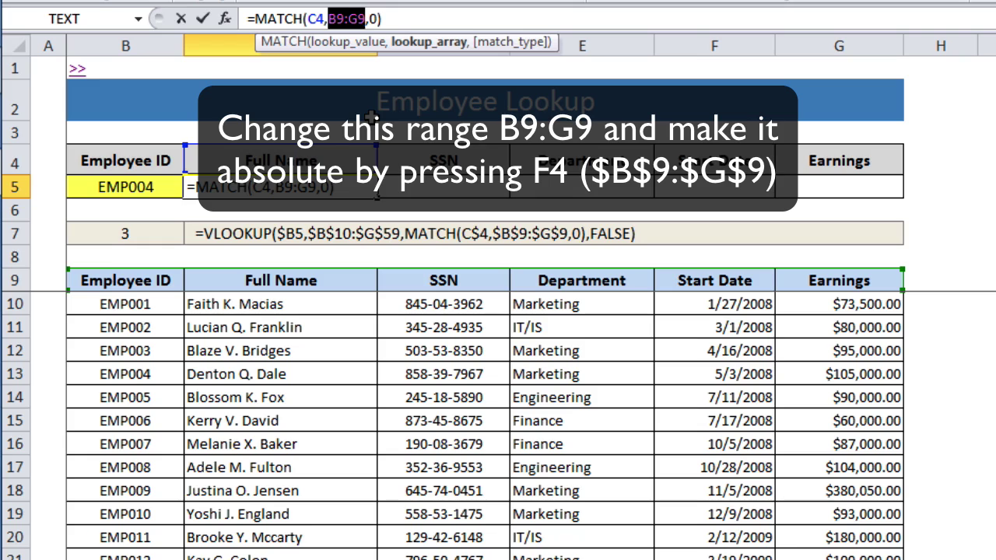
key(F4)
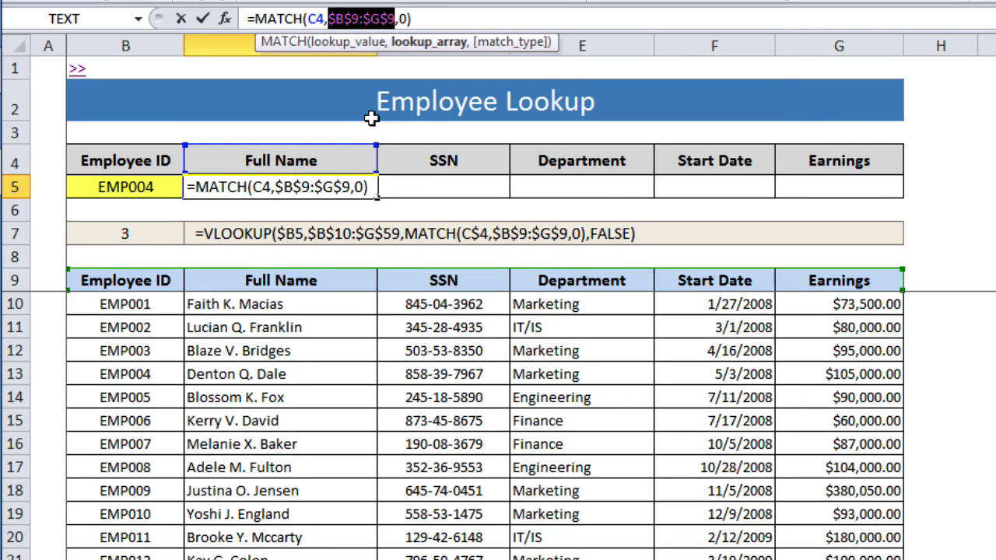
key(Tab)
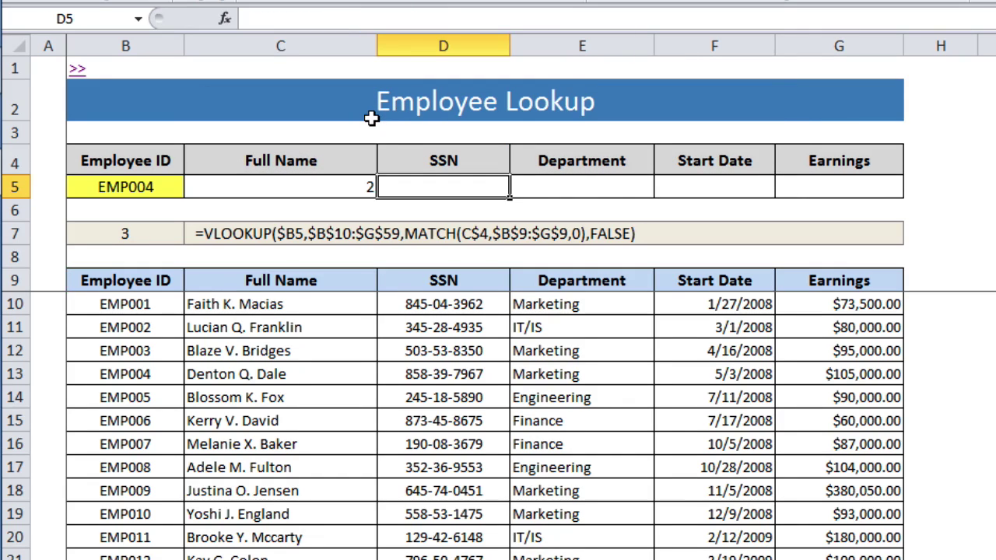
click(354, 188)
Step: Paste C5's MATCH formula into D5:G5 as formulas only
key(ctrl+c)
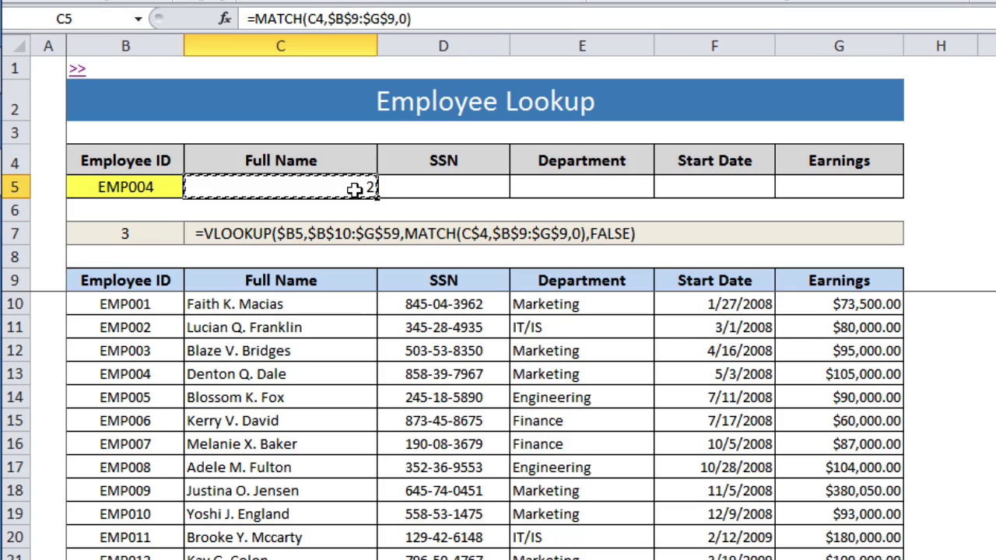
drag(397, 186, 820, 189)
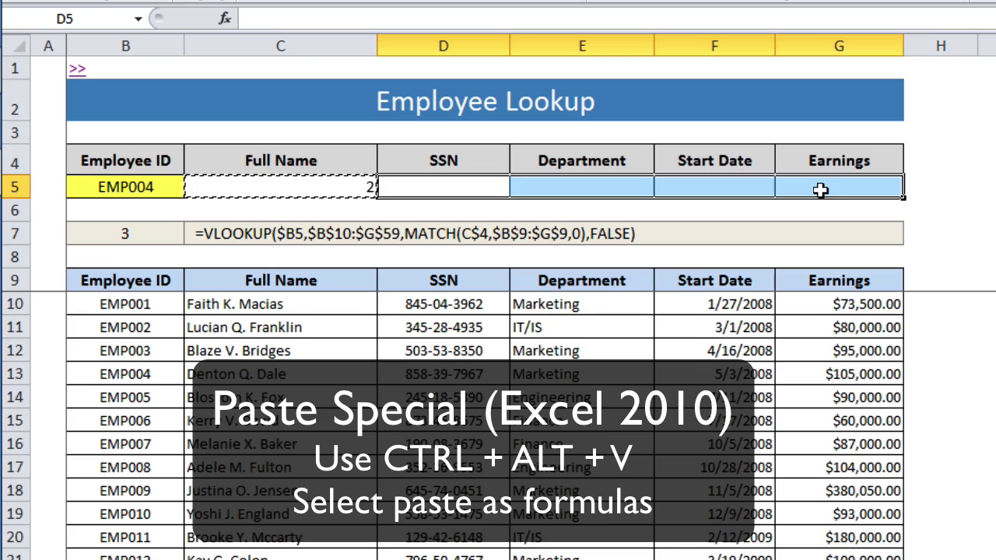
key(ctrl+alt+v)
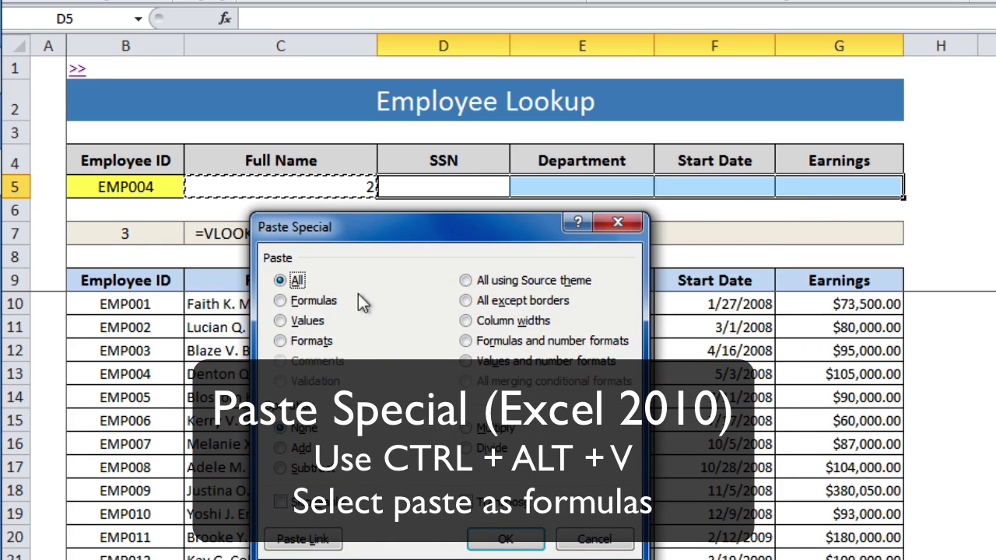
click(322, 301)
click(528, 539)
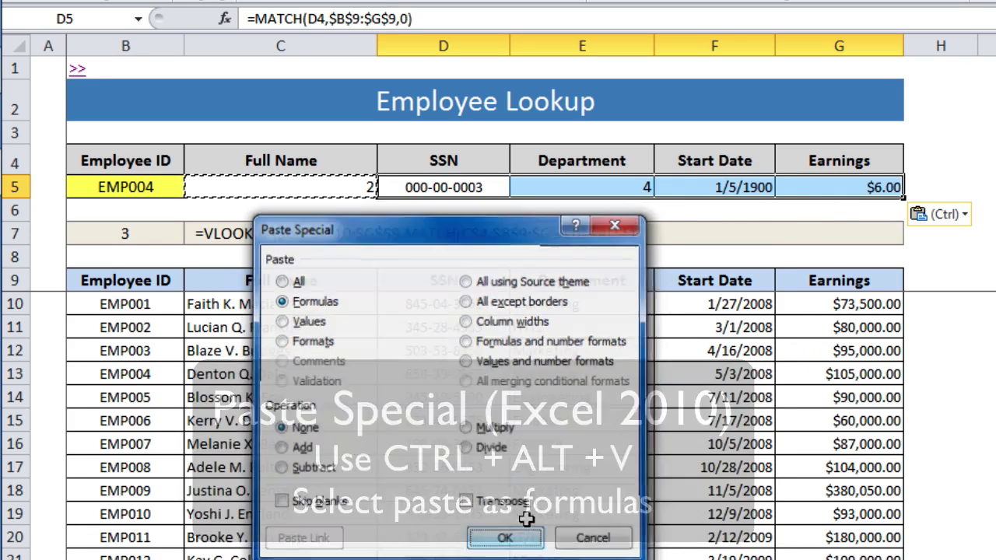
Step: Check that C5 and F5 reference their own headers, then select the row 5 fields
click(367, 187)
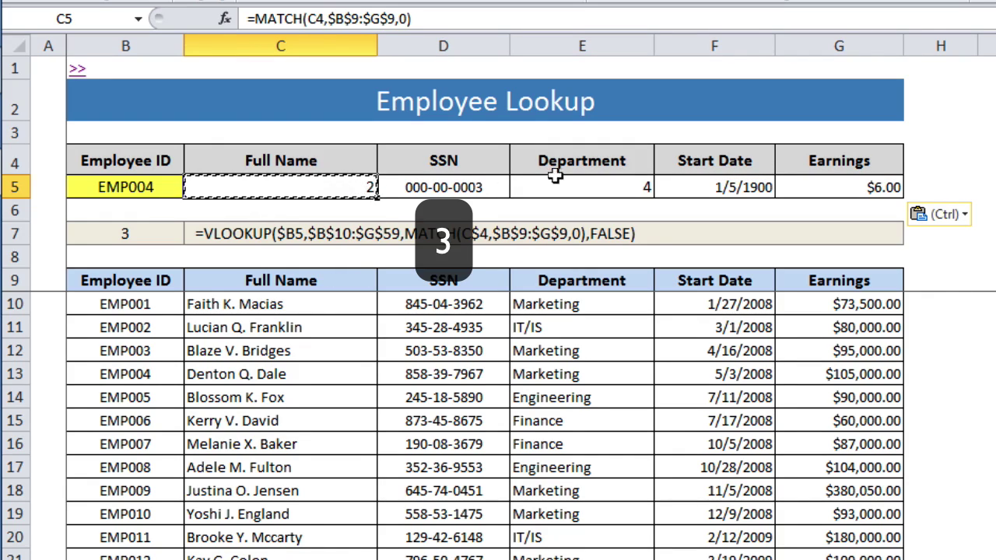
click(734, 183)
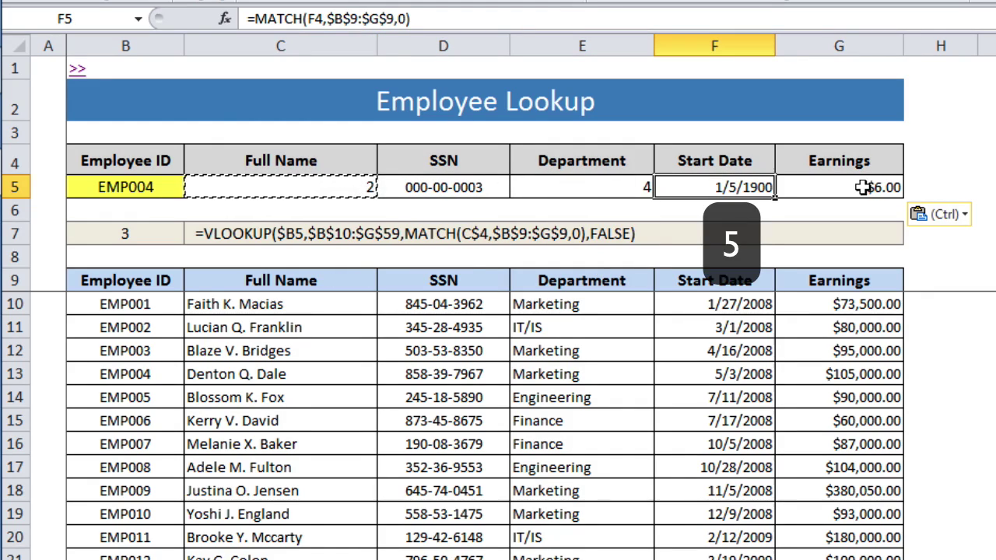
click(333, 188)
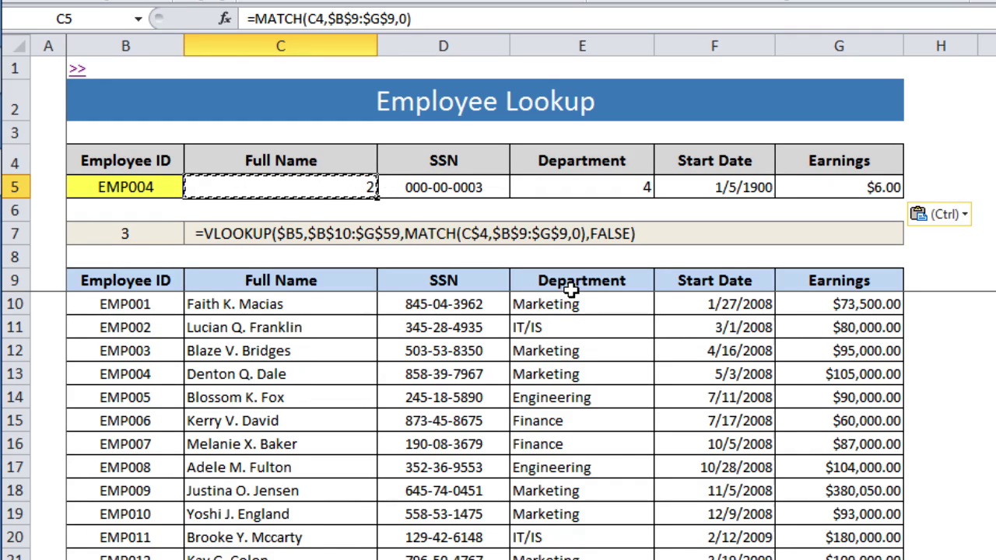
key(shift+ctrl+Right)
Step: Clear the test results in C5:G5 and start =vlookup($B$5, in C5
key(Delete)
key(shift+Left)
key(shift+Left)
key(shift+Left)
key(shift+Left)
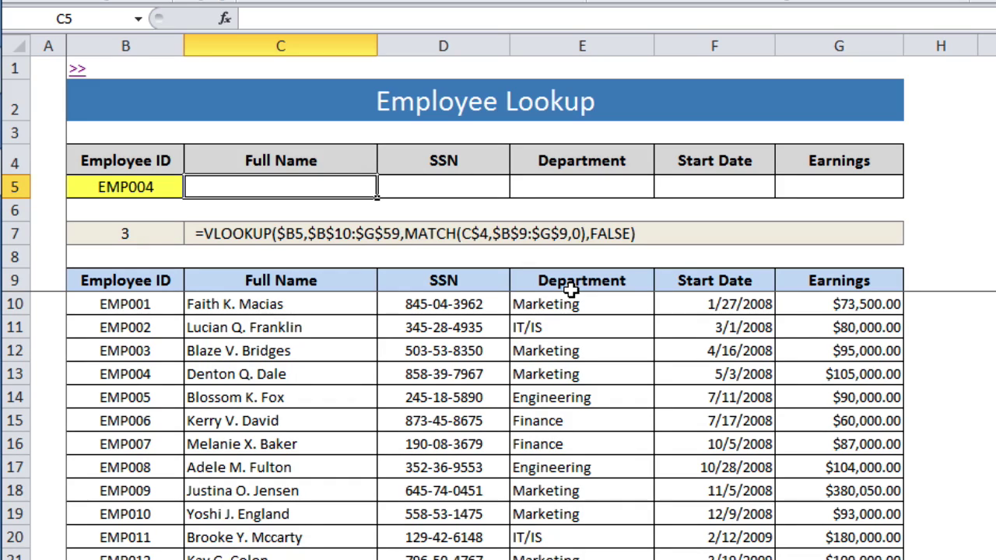
text(=)
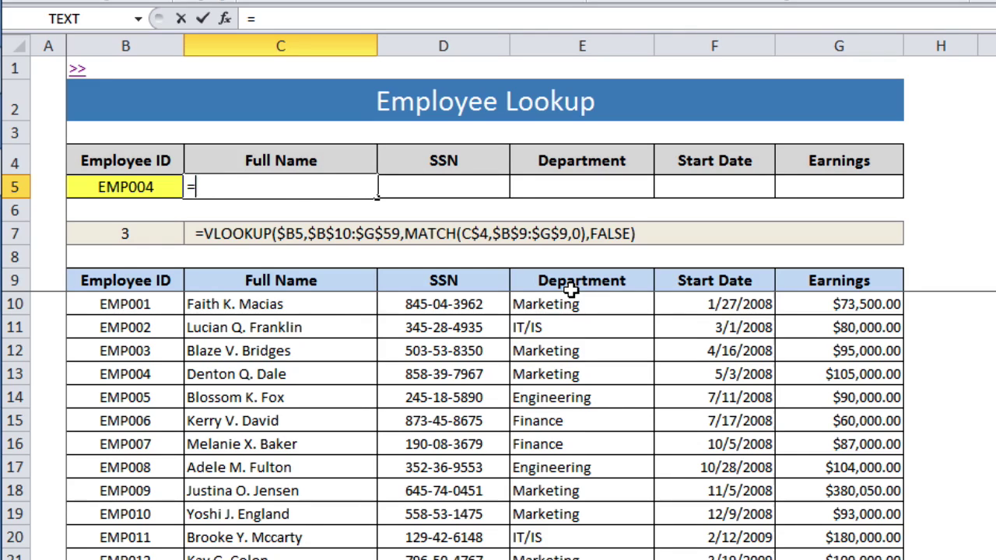
text(vlookup()
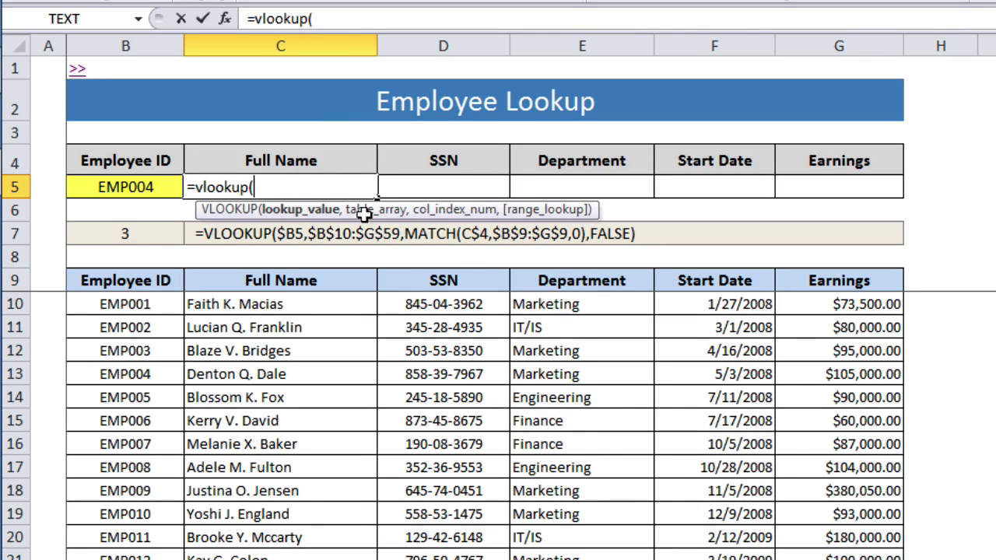
click(159, 188)
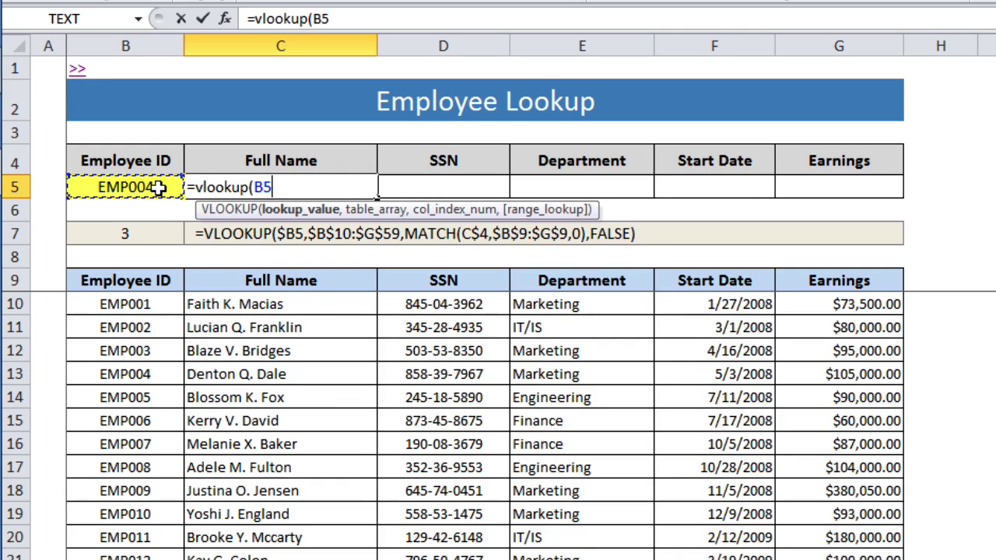
key(F4)
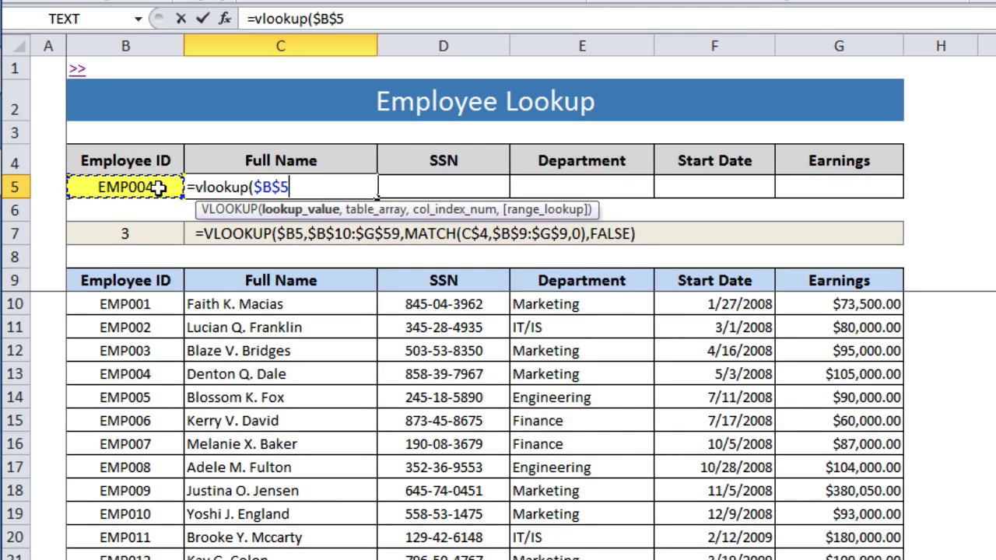
text(,)
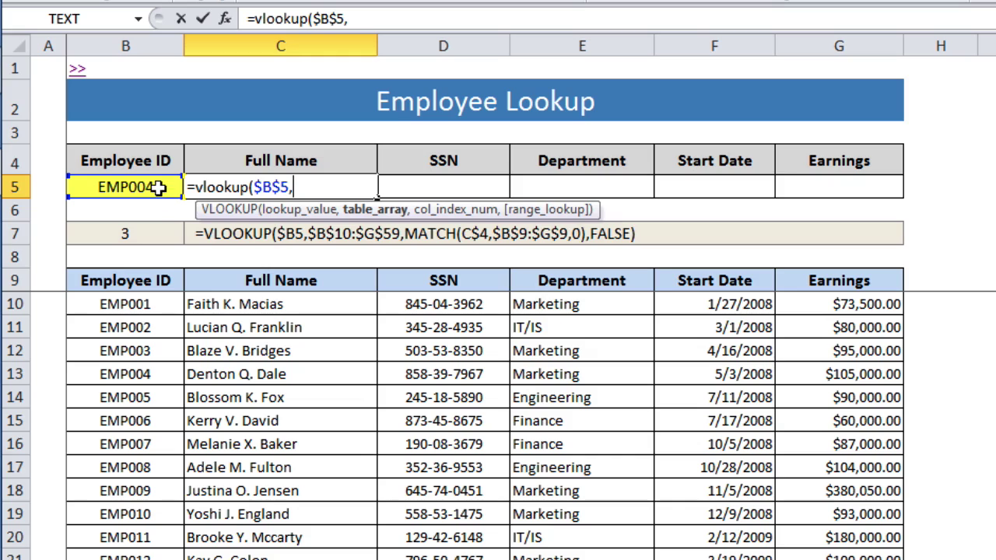
Step: Add the employee table $B$10:$G$59 as the absolute lookup range
click(136, 281)
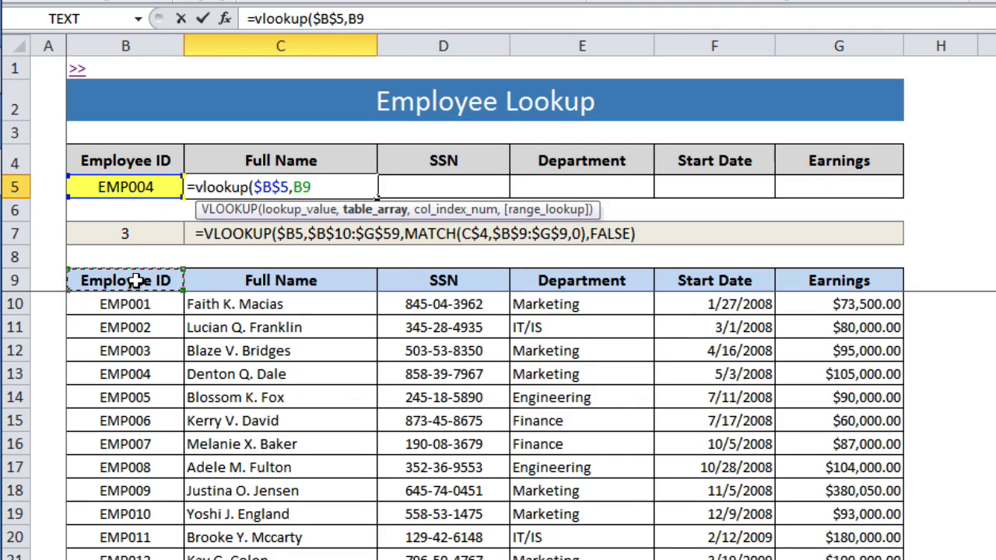
key(Down)
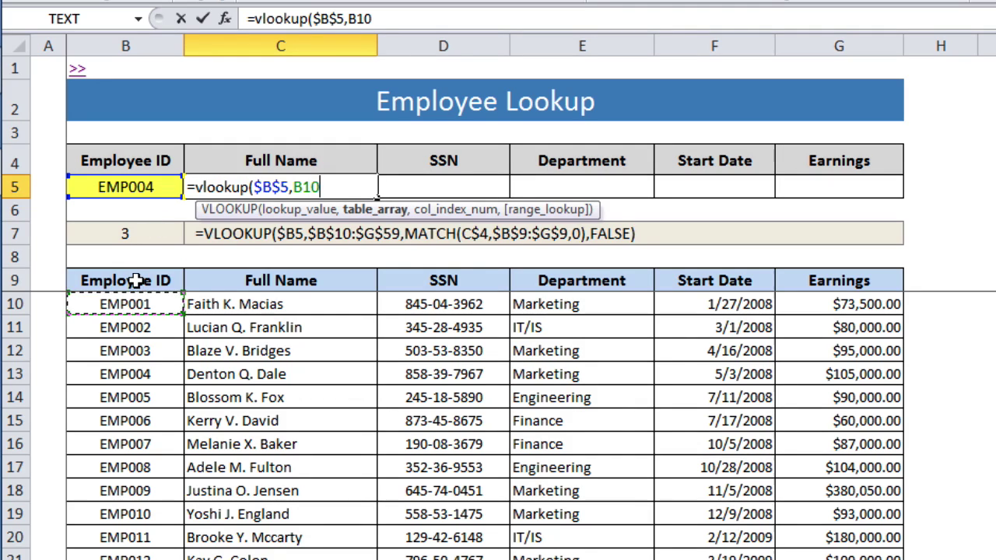
key(ctrl+shift+Right)
key(ctrl+shift+Down)
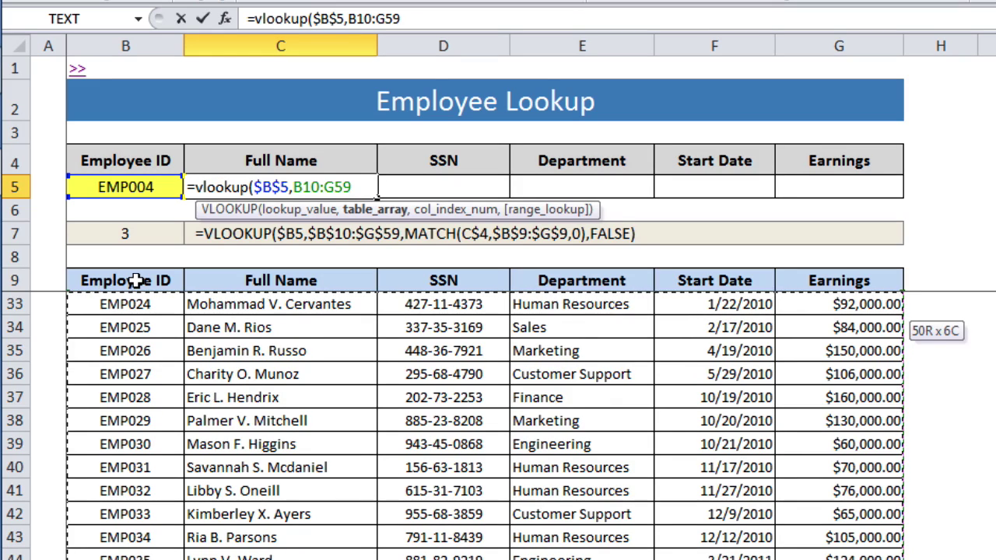
key(F4)
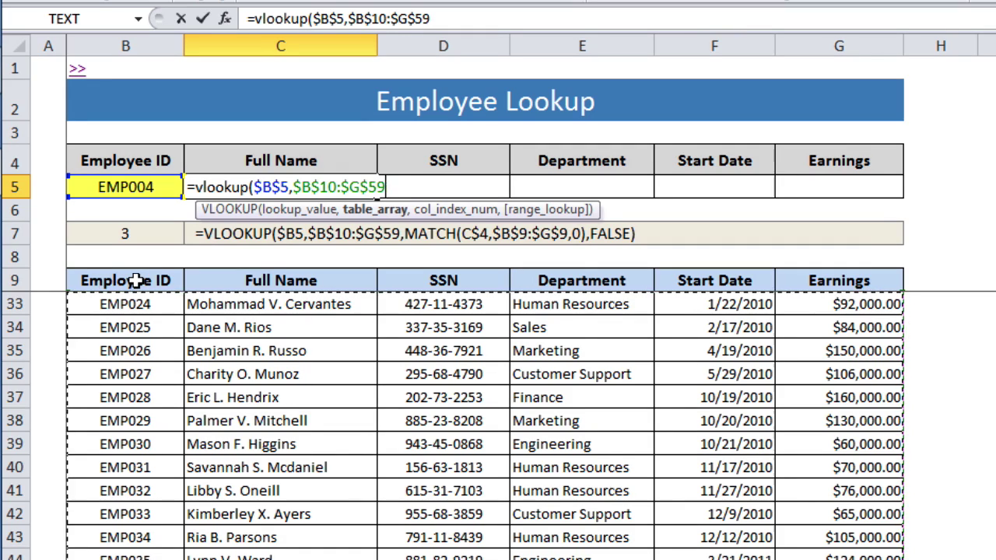
text(,)
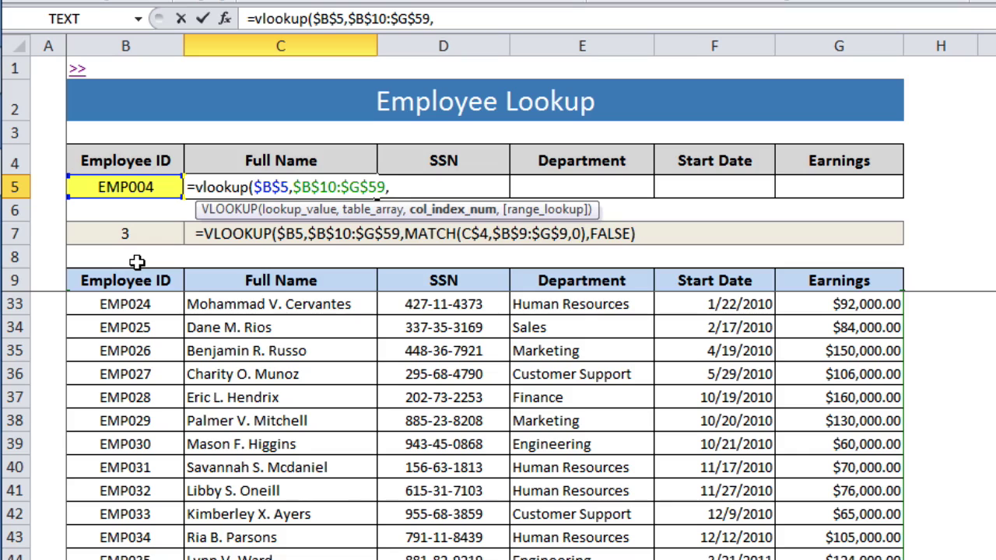
text(matc)
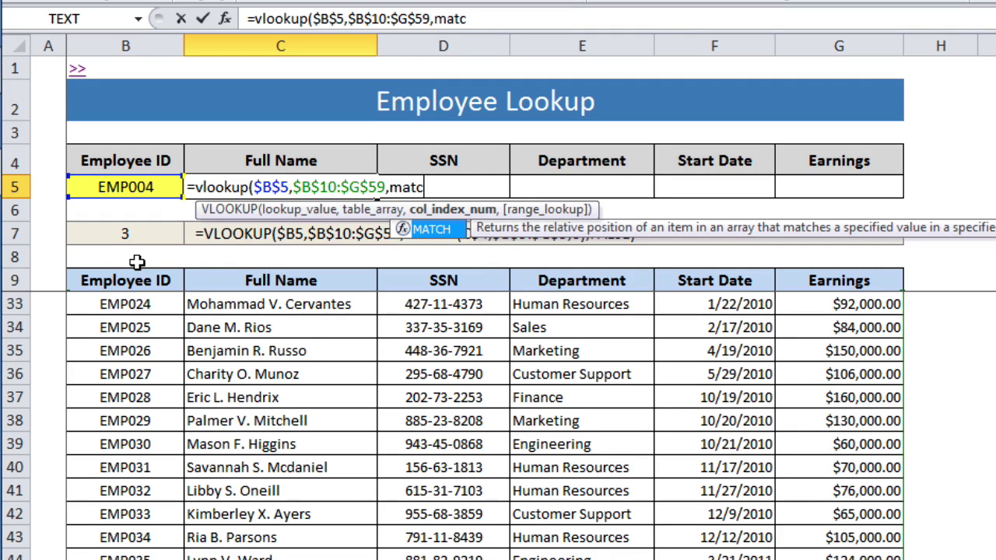
text(h()
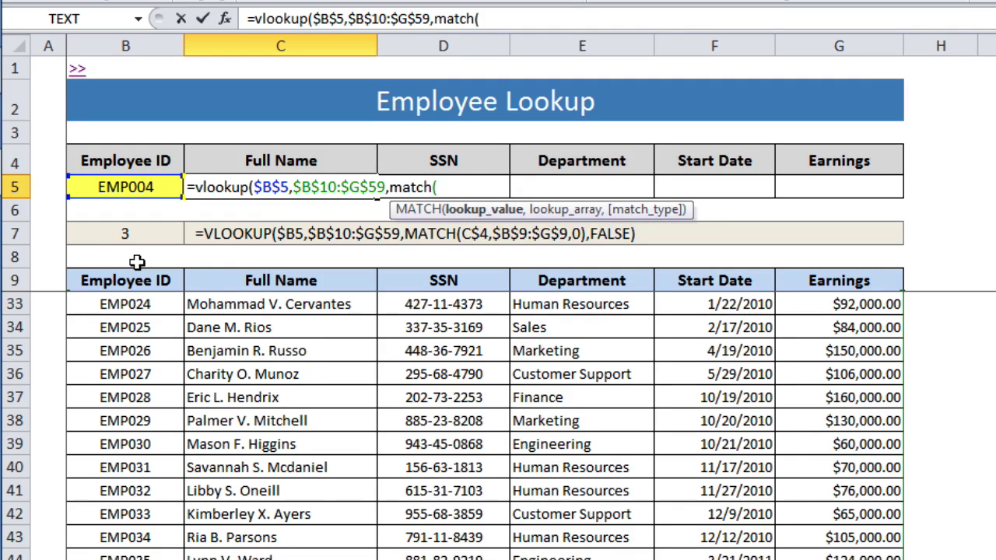
Step: Finish C5 with match(C4,$B$9:$G$9,0) as column index and FALSE for exact match
click(291, 160)
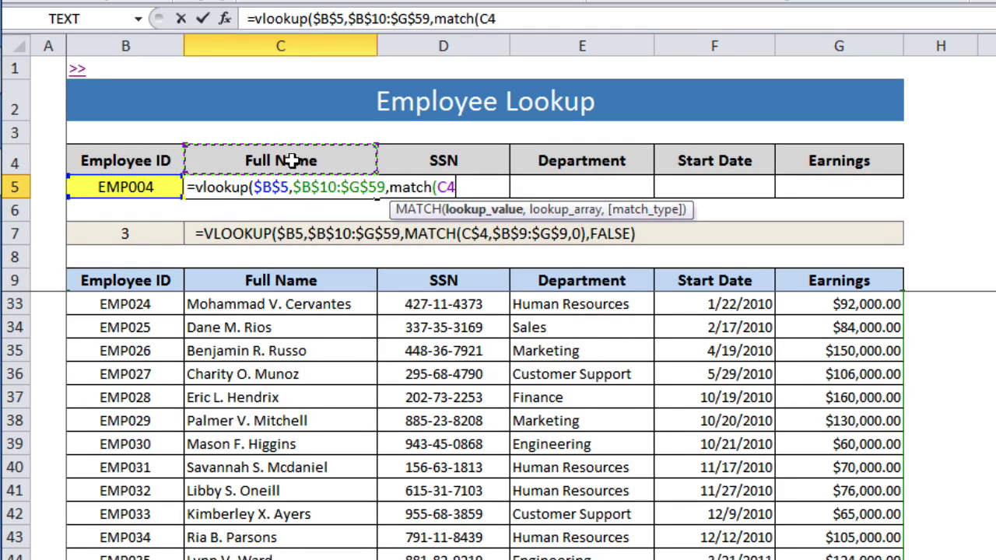
text(,)
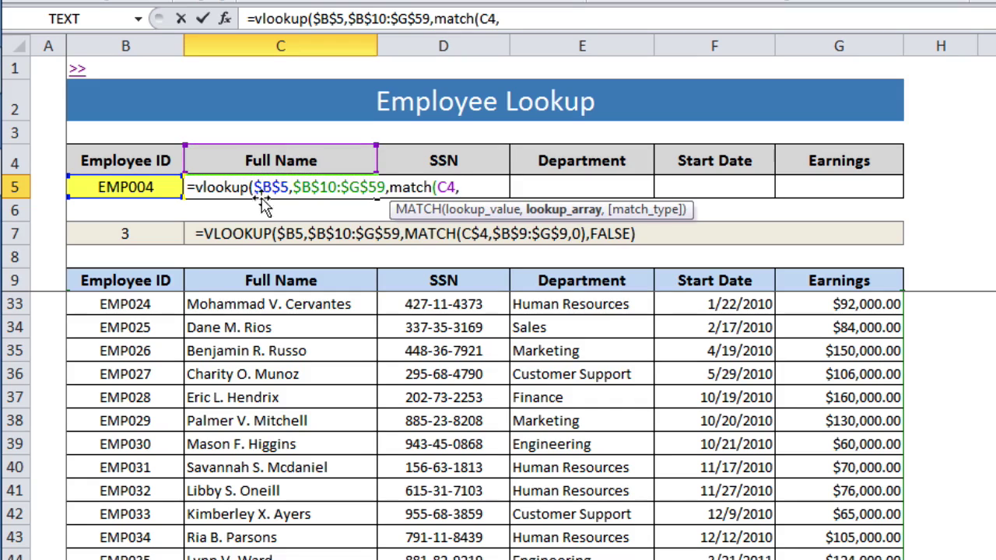
drag(158, 269, 801, 288)
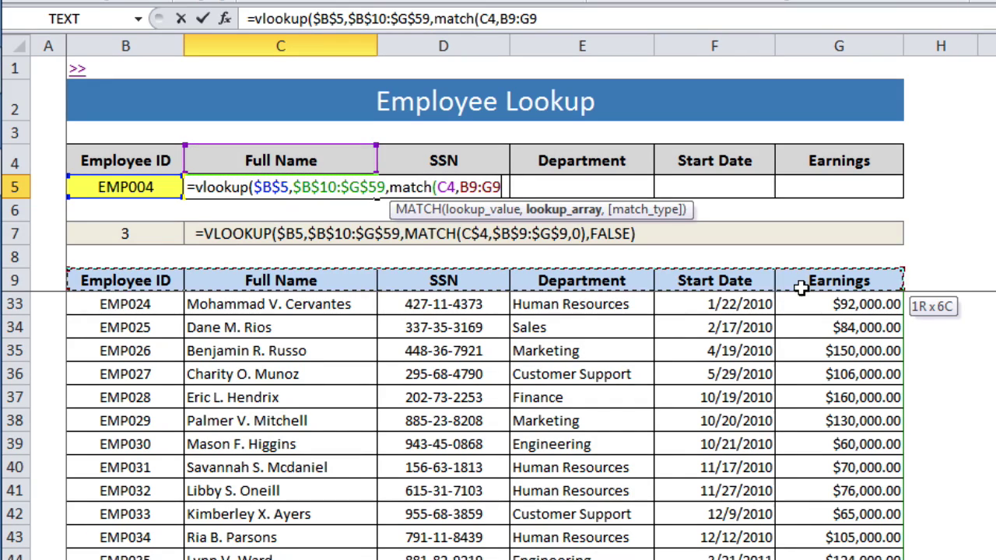
drag(801, 288, 802, 291)
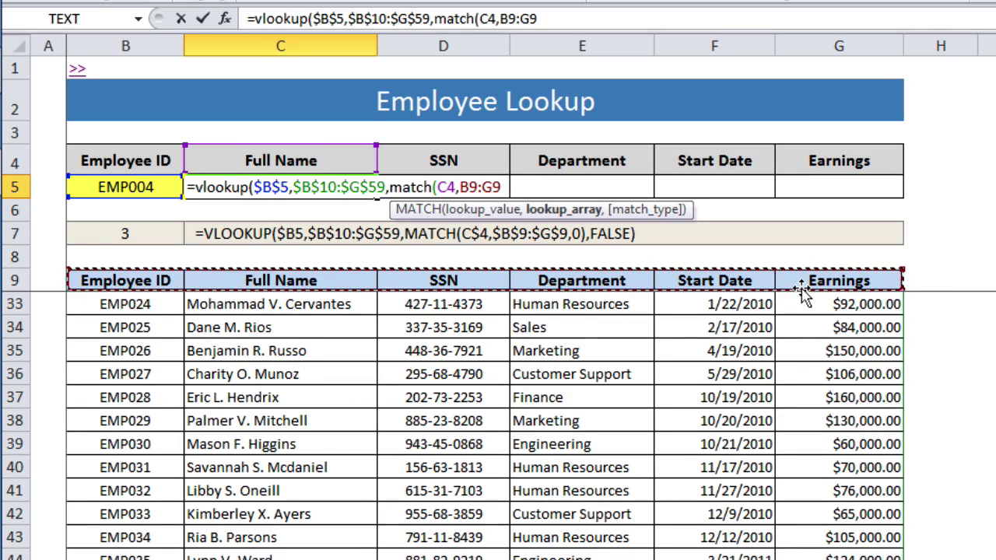
key(F4)
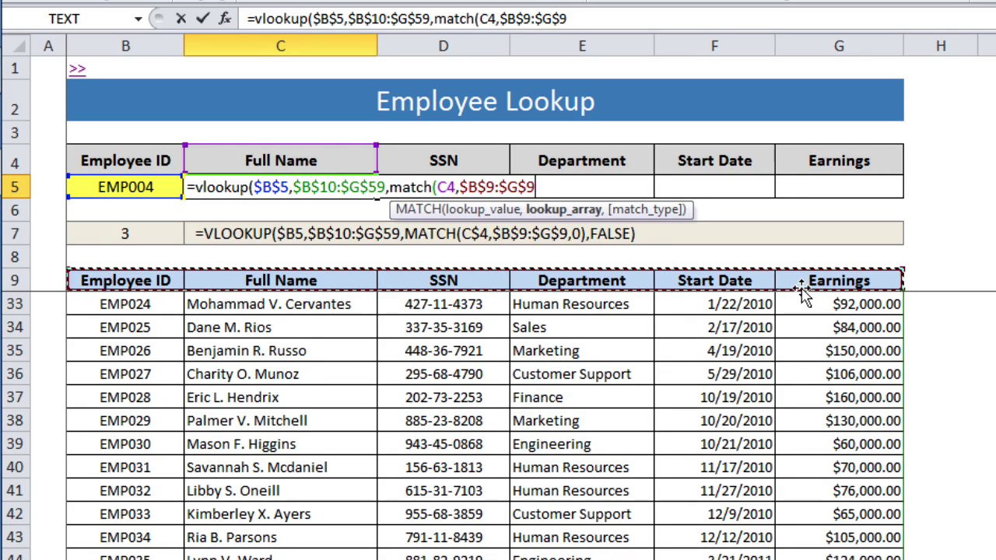
text(,)
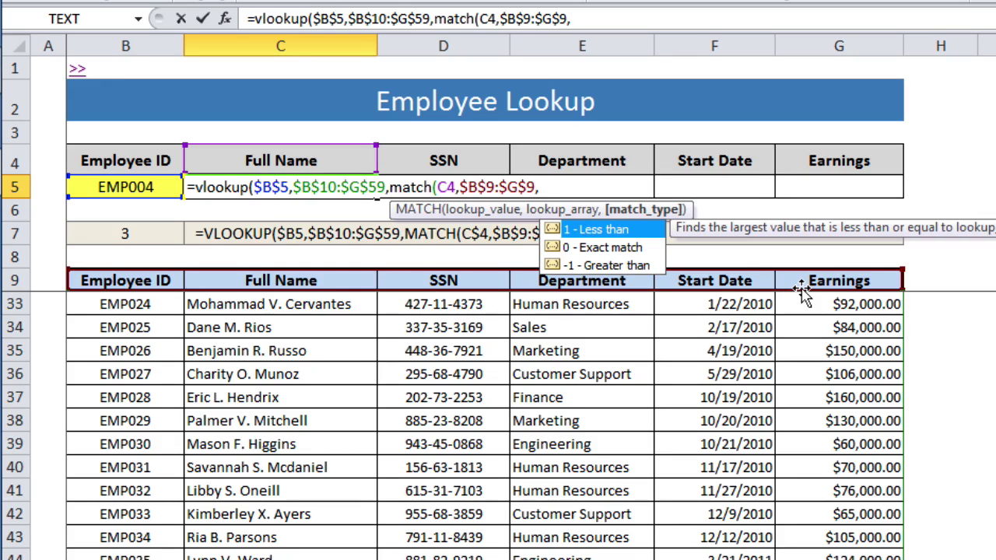
text(0))
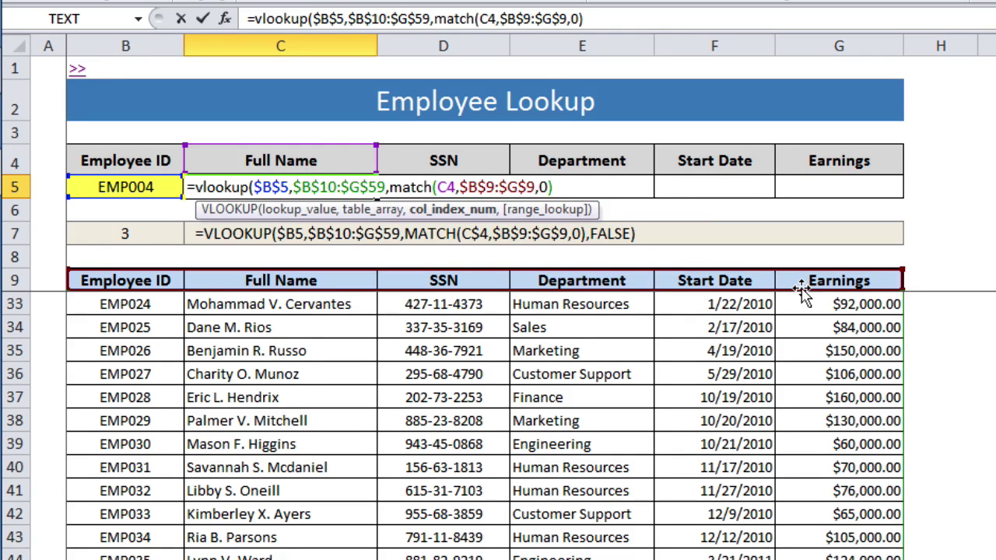
text(,f)
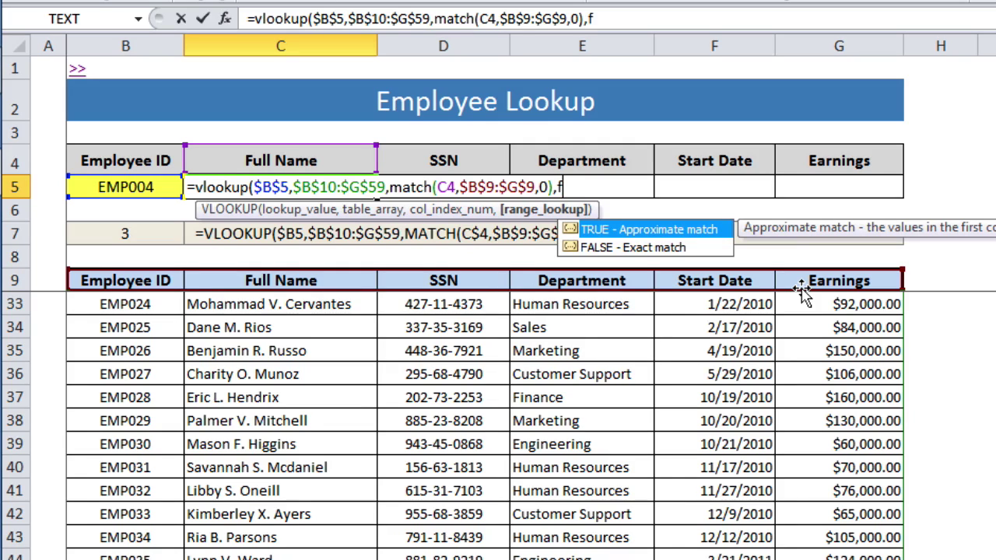
key(Down)
key(Tab)
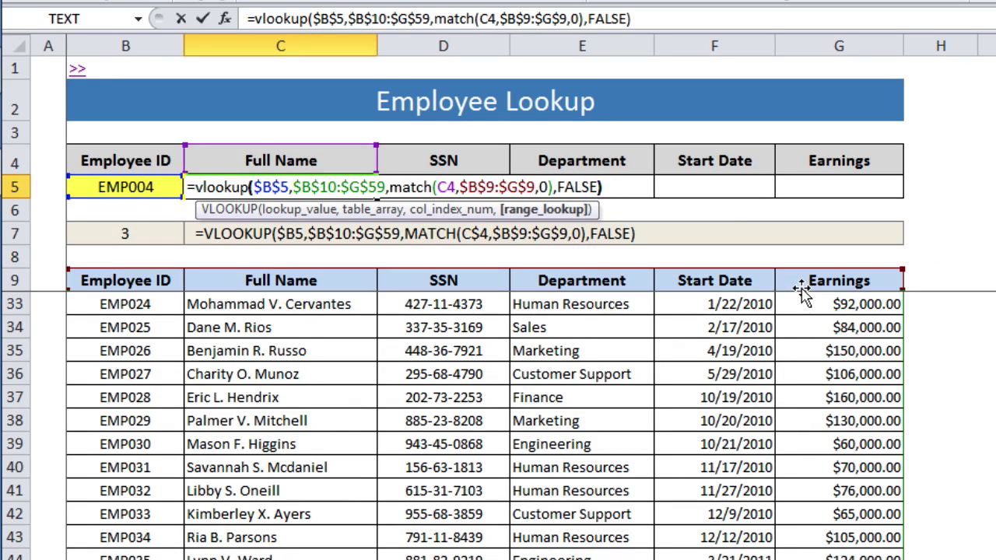
key(Tab)
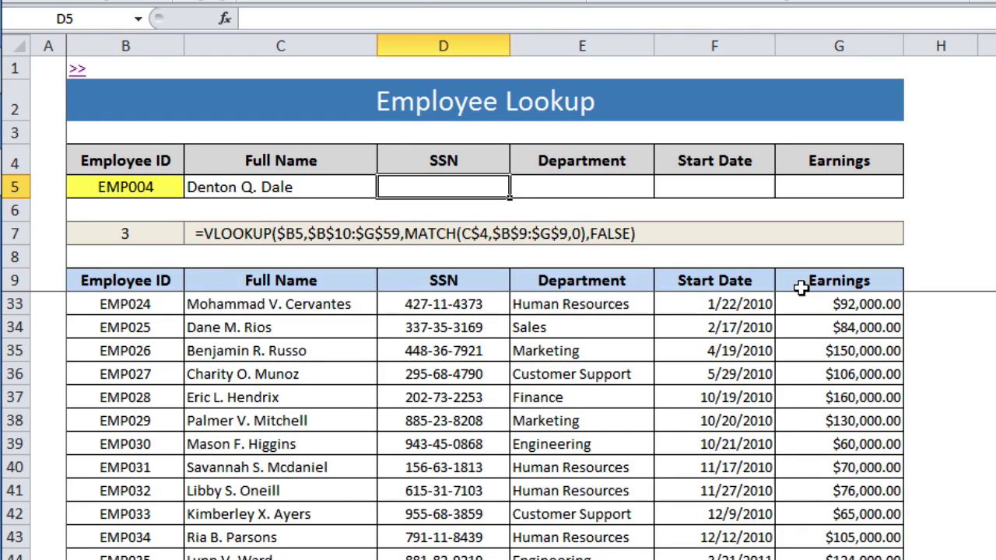
Step: Copy C5's VLOOKUP/MATCH formula into D5:G5 as formulas only
key(Left)
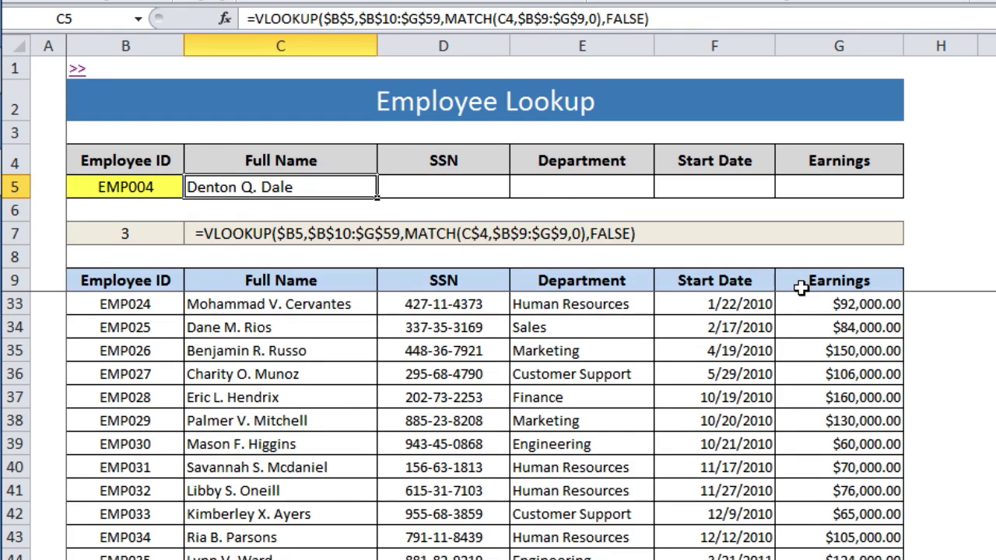
key(ctrl+c)
drag(463, 191, 790, 182)
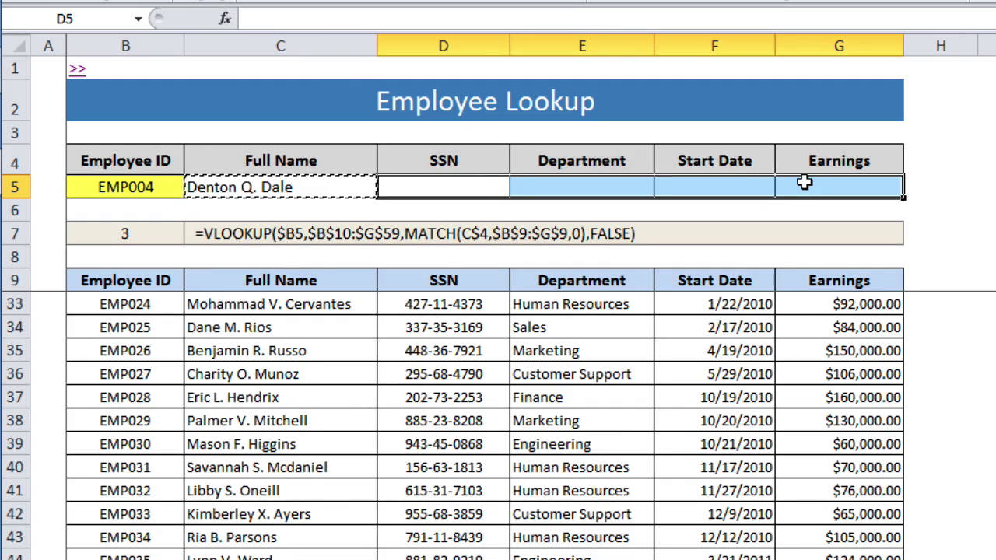
key(ctrl+alt+v)
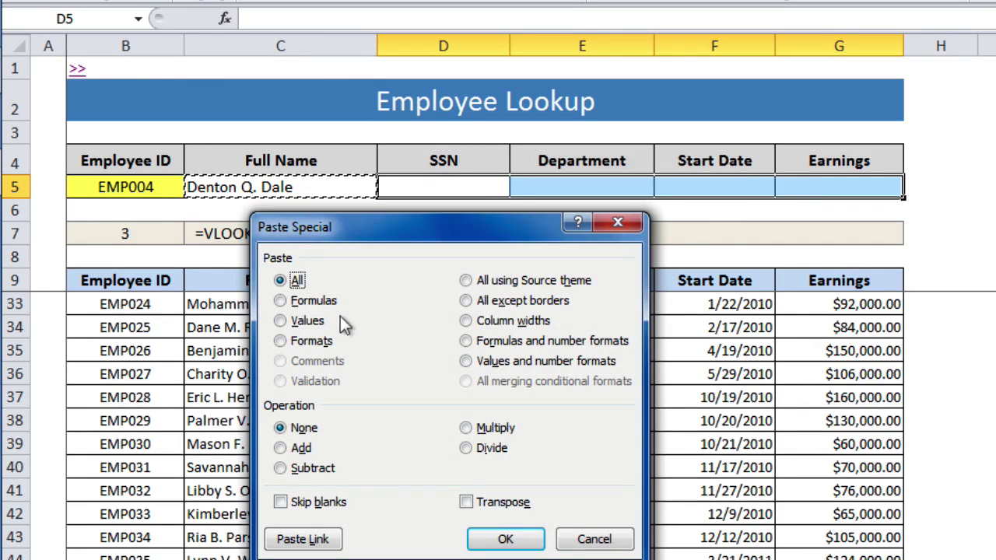
click(309, 308)
click(505, 538)
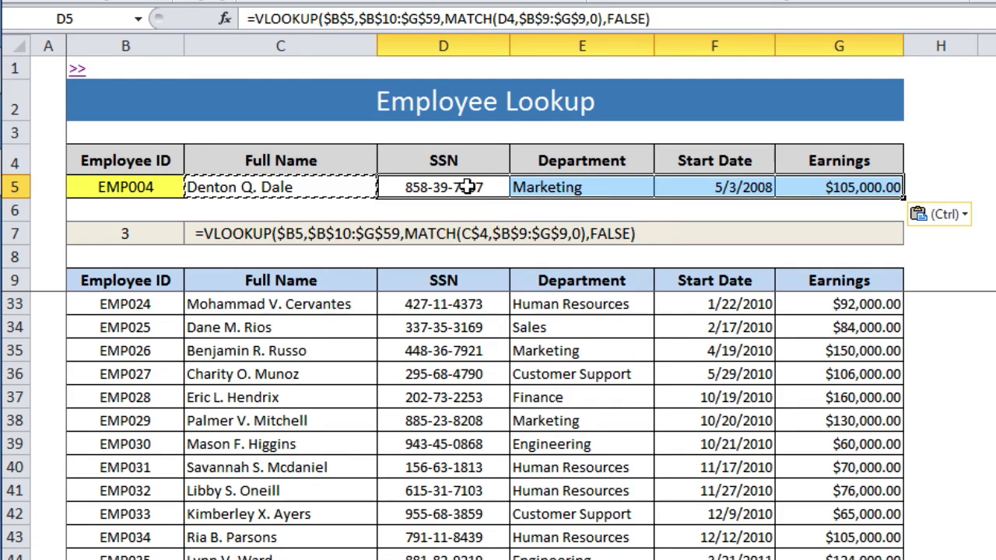
Step: Verify D5's SSN result against EMP004's record in row 13, then open D5's formula
click(492, 185)
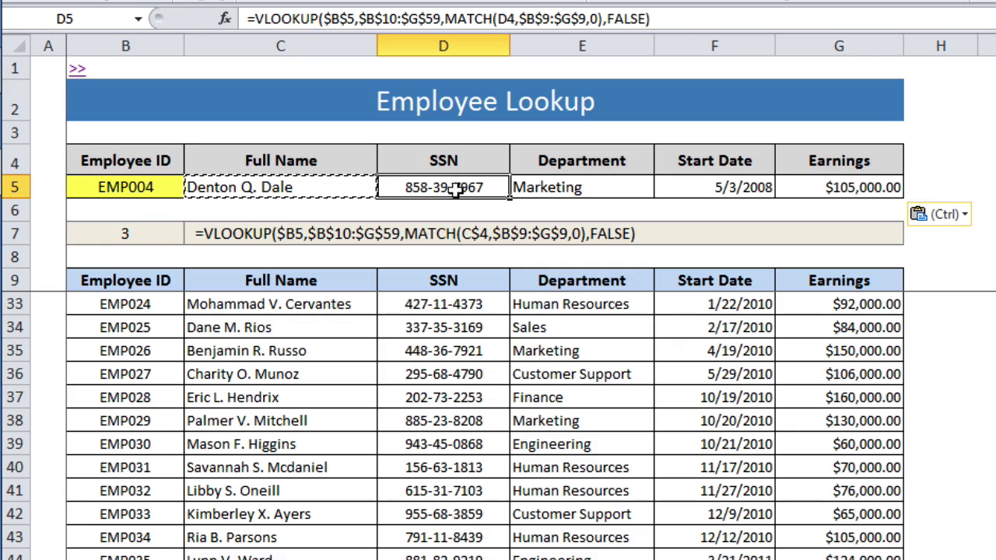
click(477, 164)
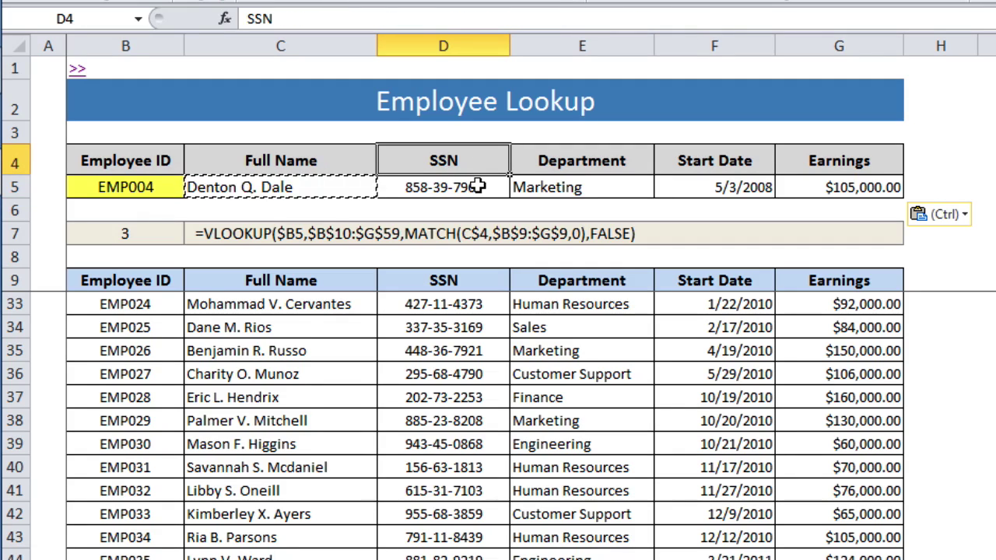
click(155, 280)
key(Down)
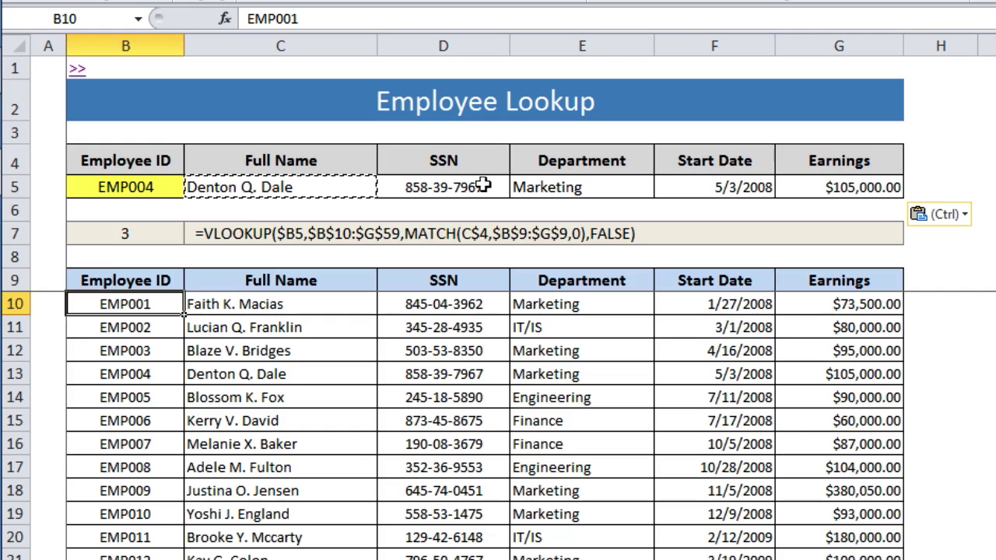
click(151, 376)
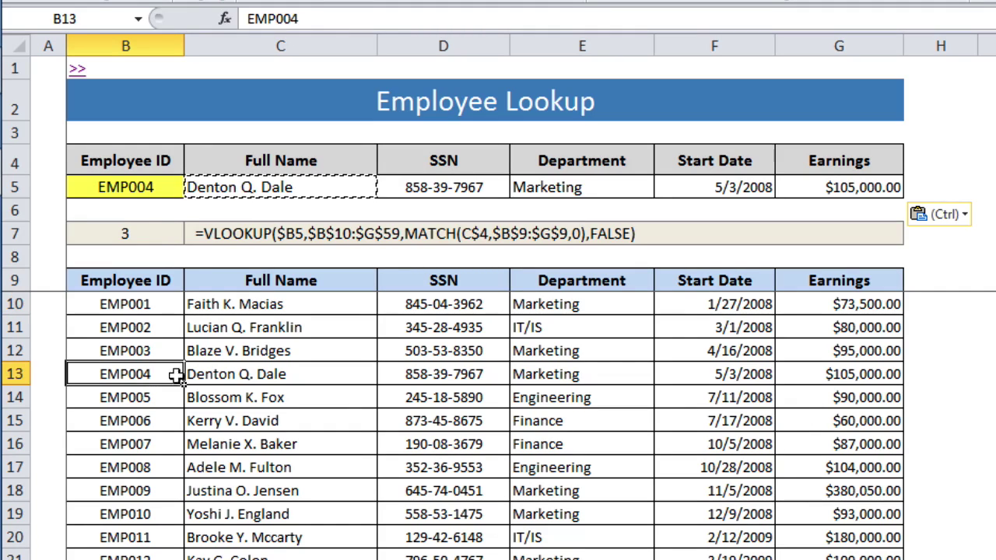
click(442, 187)
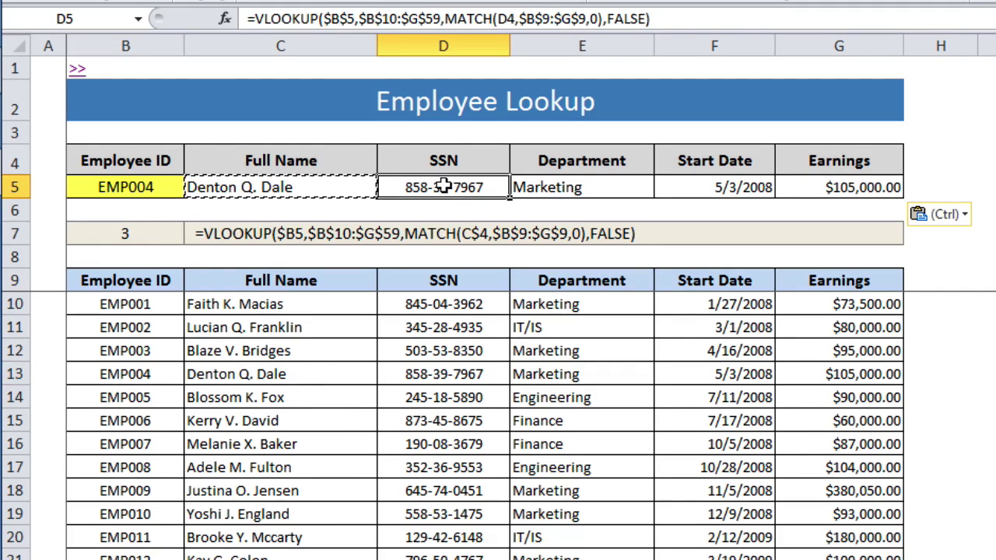
click(331, 18)
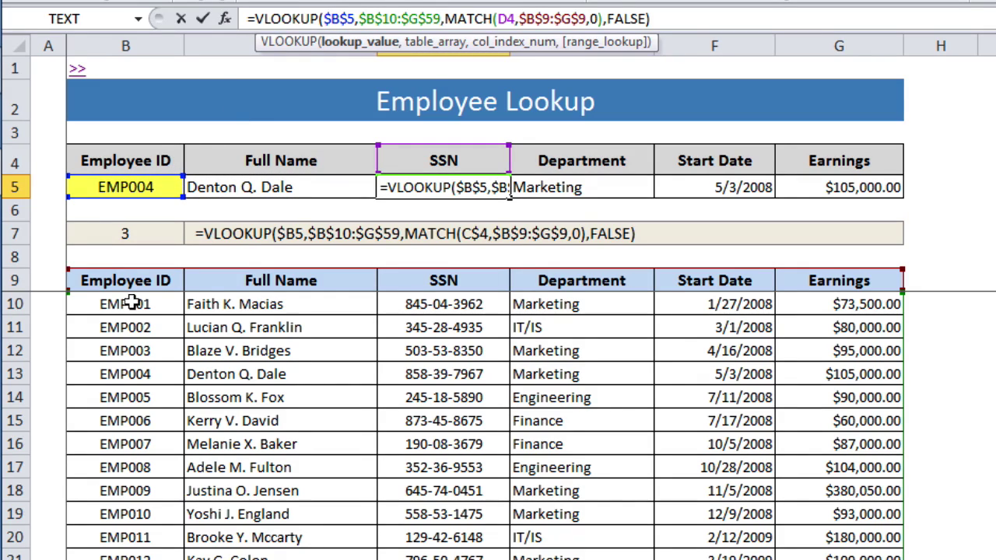
click(504, 48)
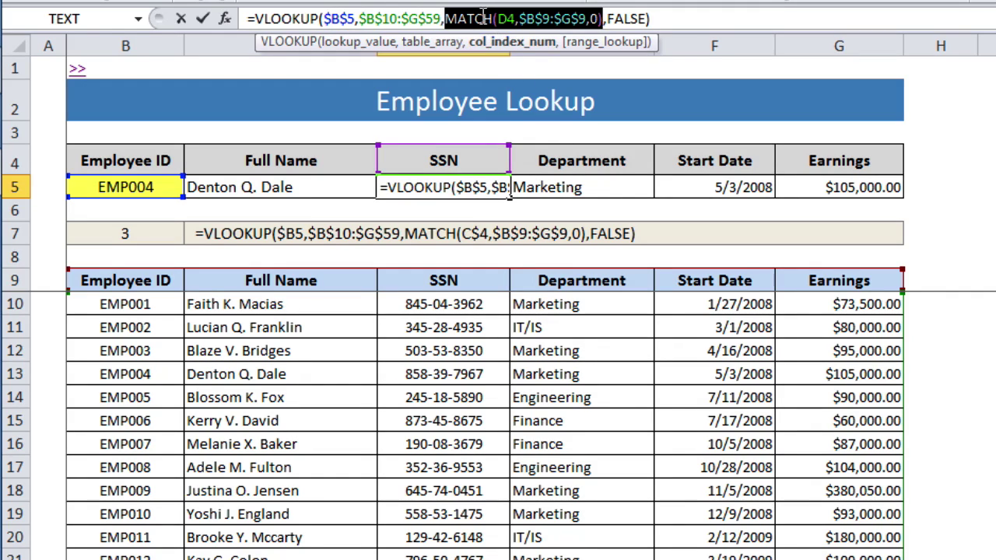
click(485, 17)
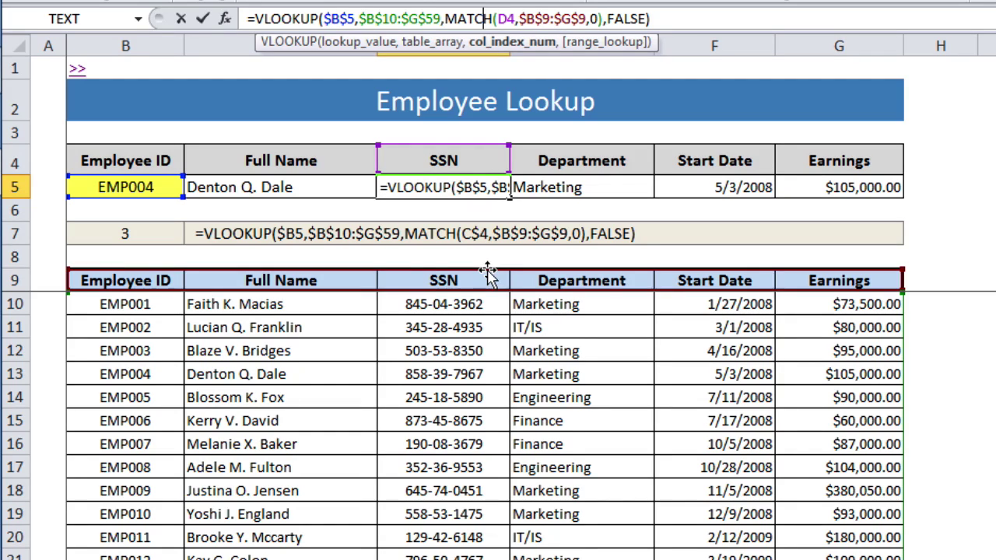
drag(444, 19, 600, 21)
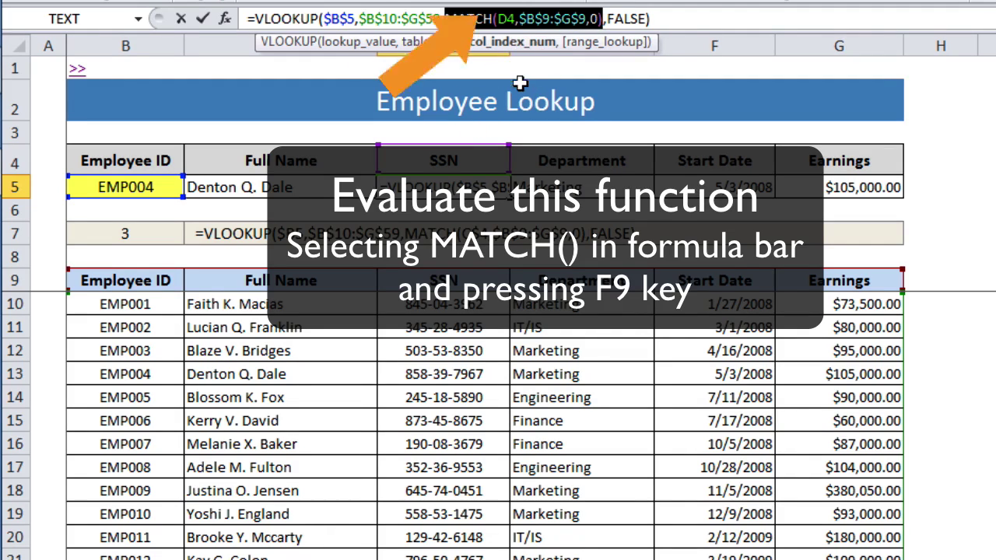
key(F9)
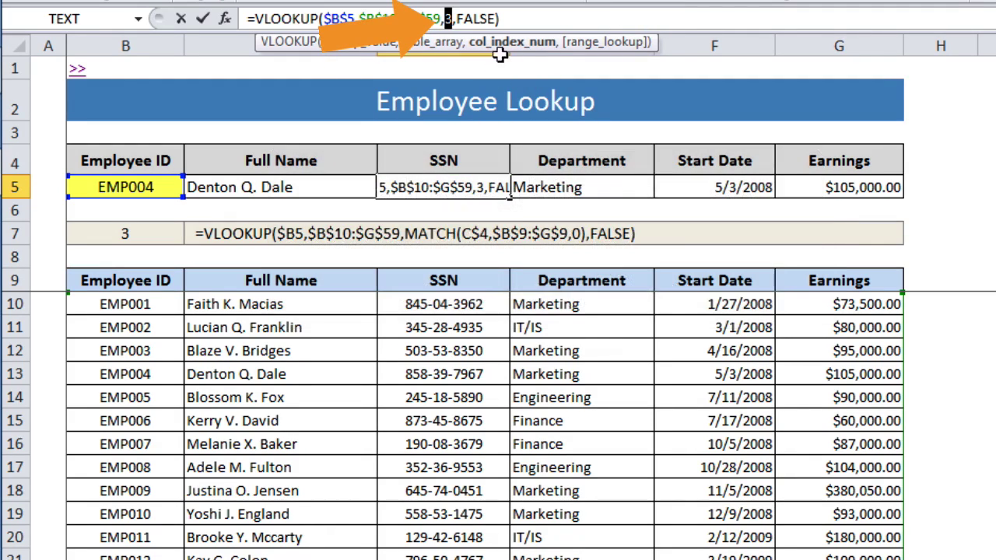
click(462, 19)
click(451, 19)
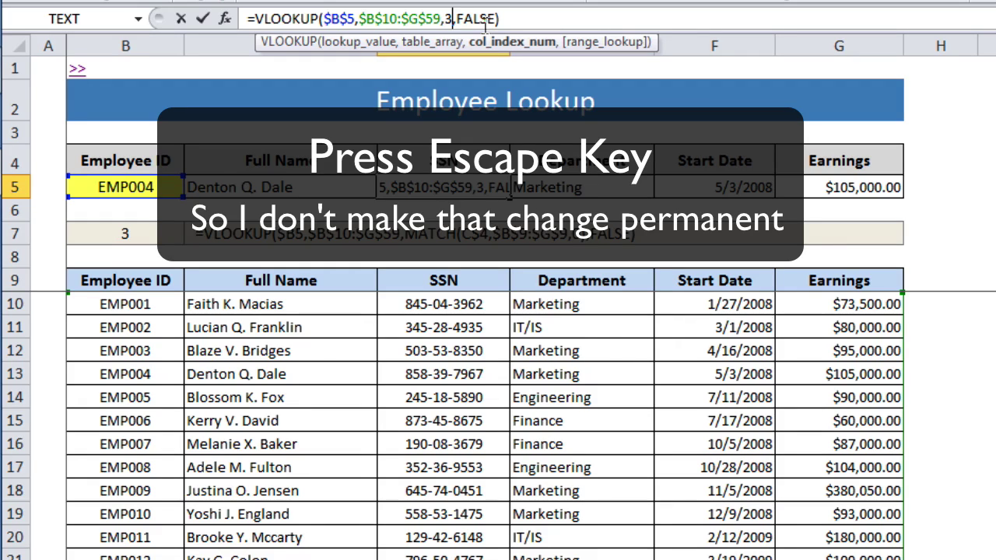
key(Escape)
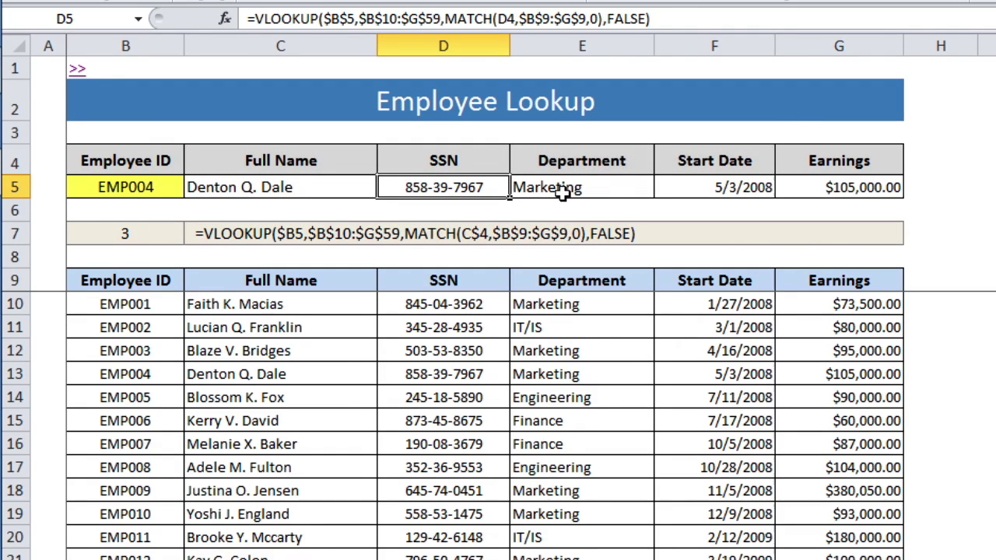
Step: Review the E5, F5 and G5 lookup formulas, then open G5's Earnings formula for editing
click(615, 191)
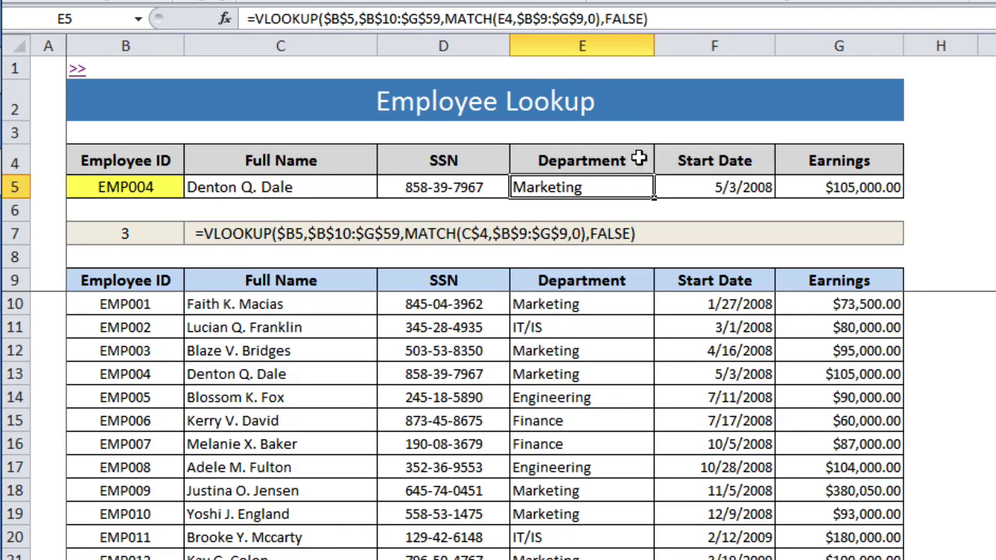
click(706, 184)
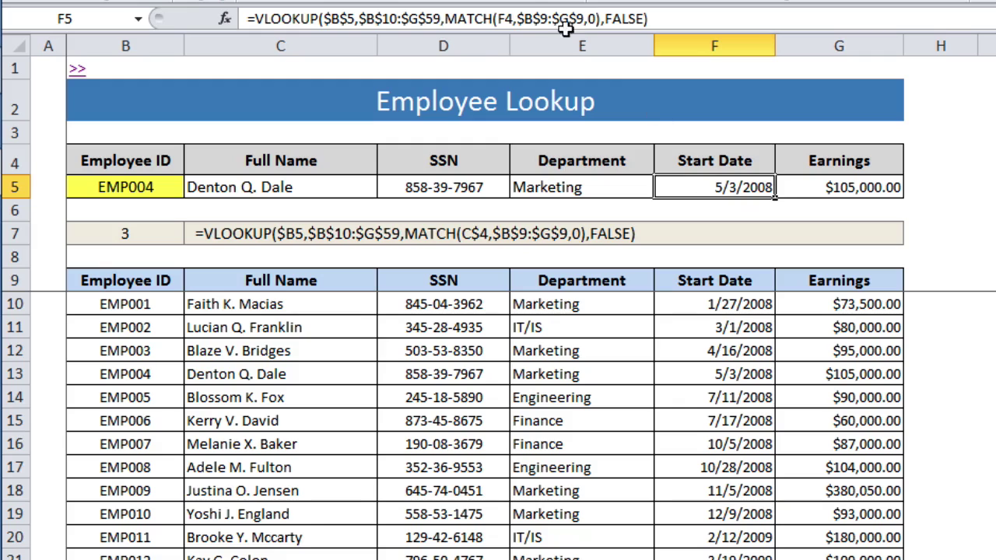
click(826, 189)
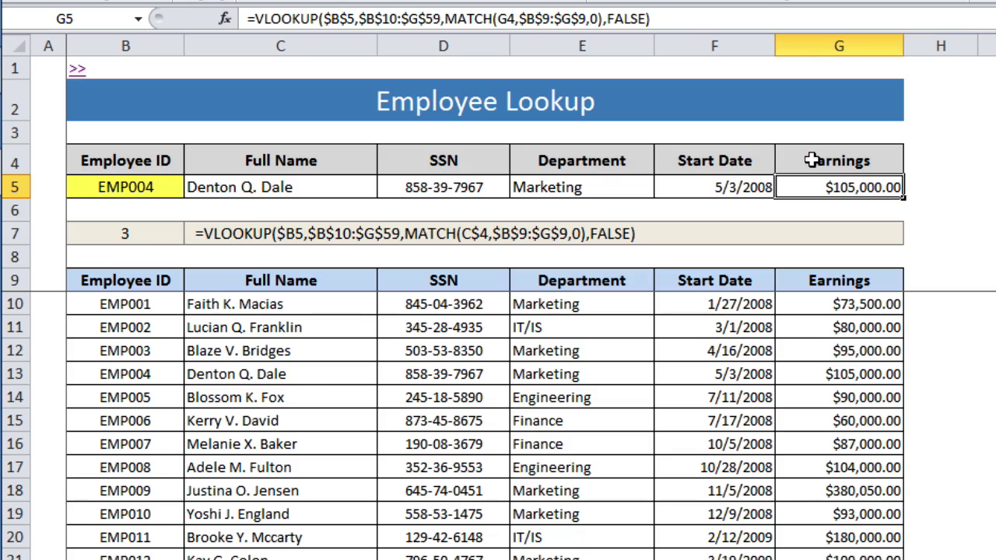
click(508, 19)
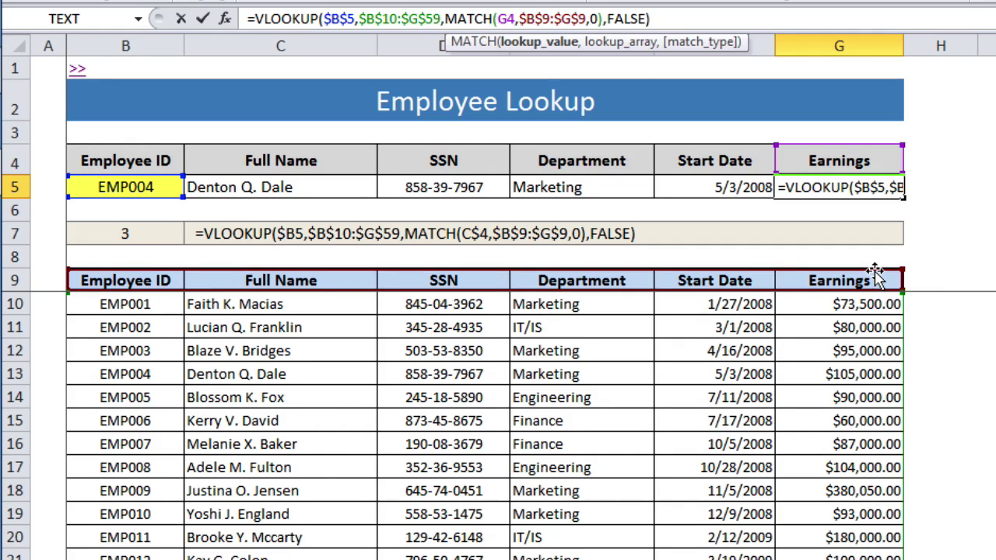
click(299, 22)
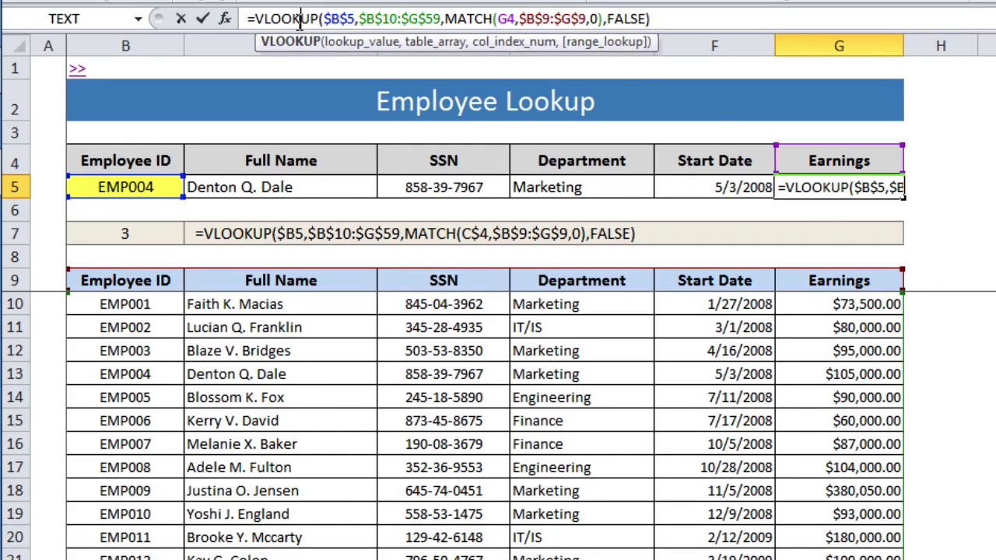
click(505, 44)
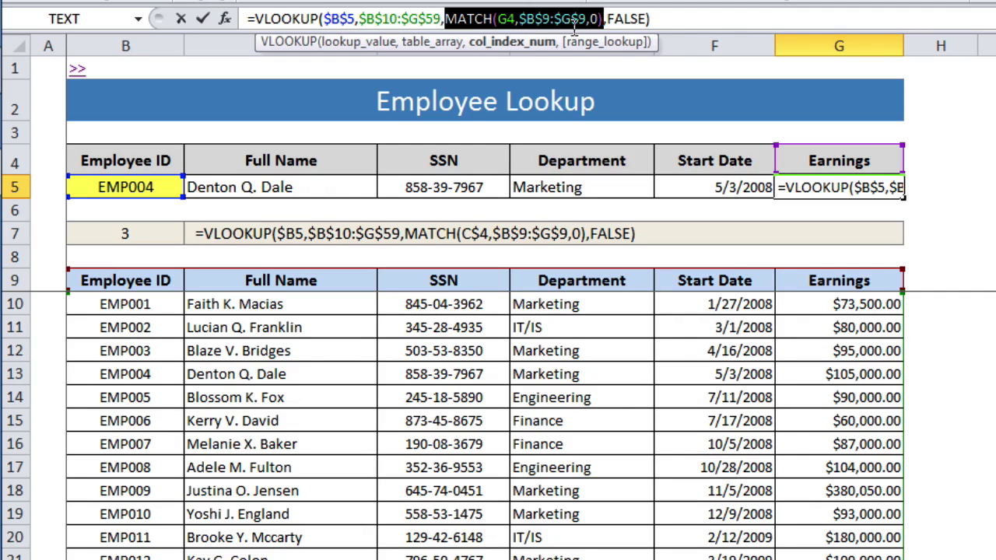
key(F9)
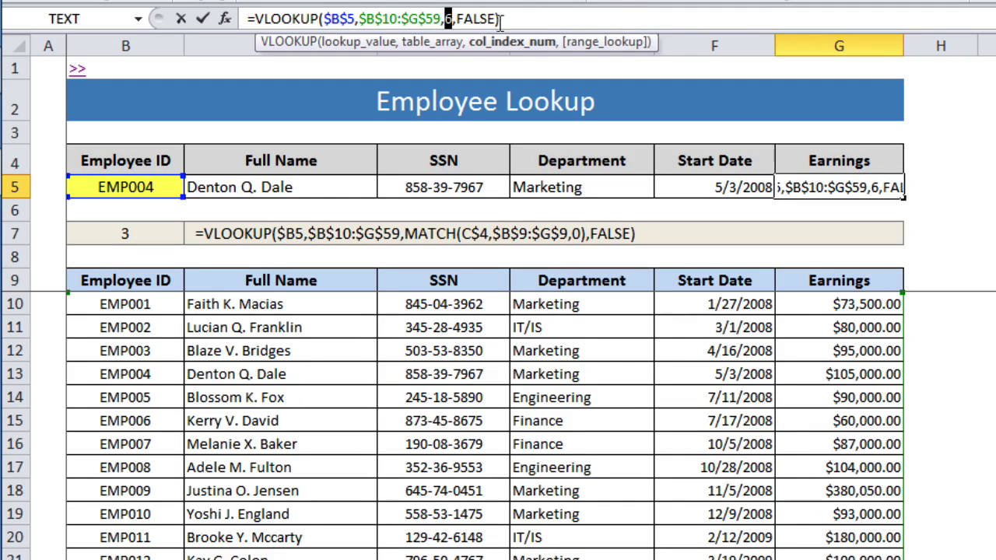
click(471, 22)
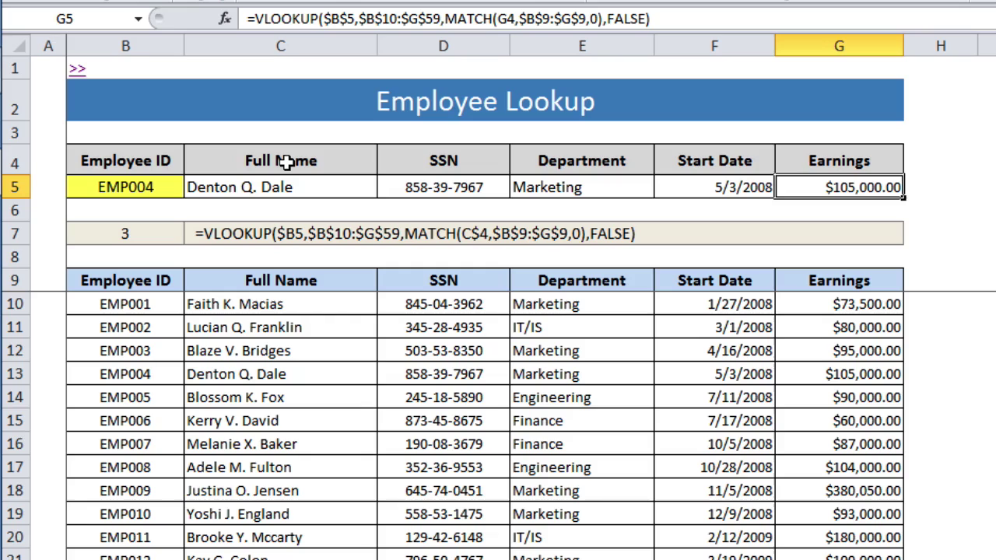
click(286, 162)
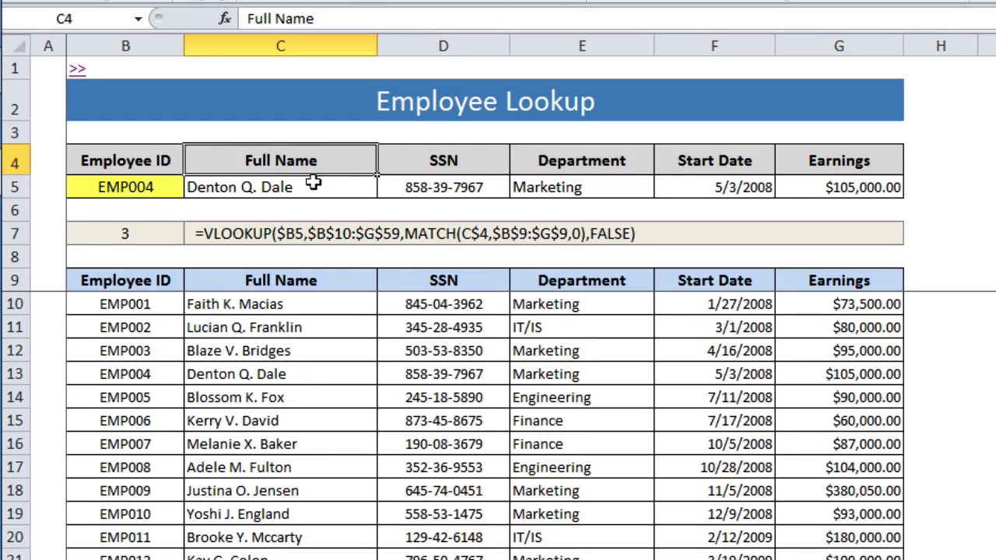
click(593, 168)
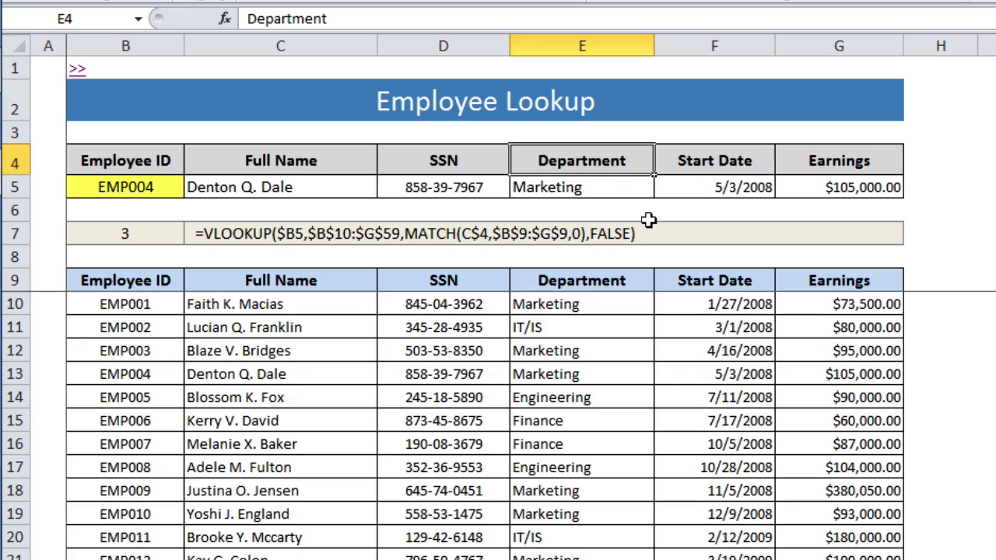
text(Full Name)
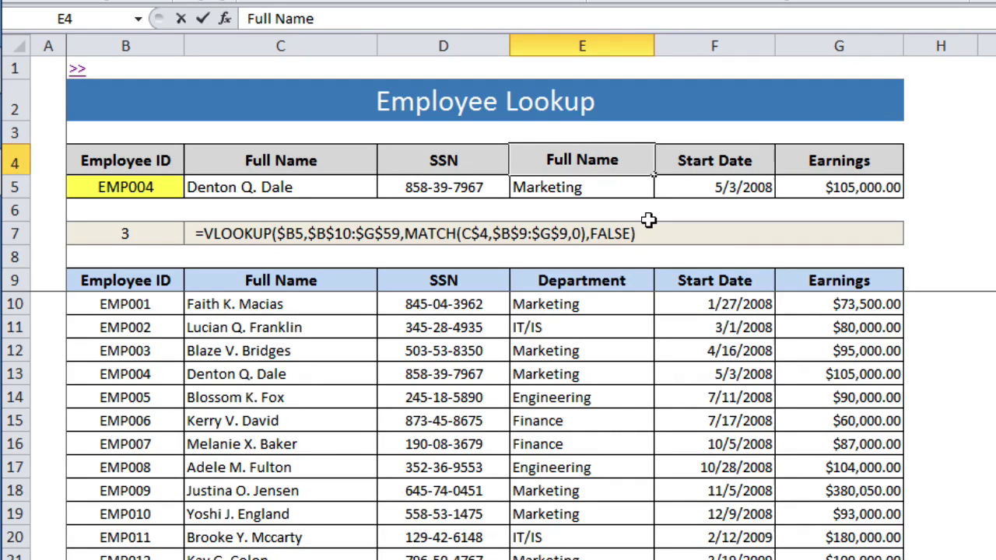
key(Tab)
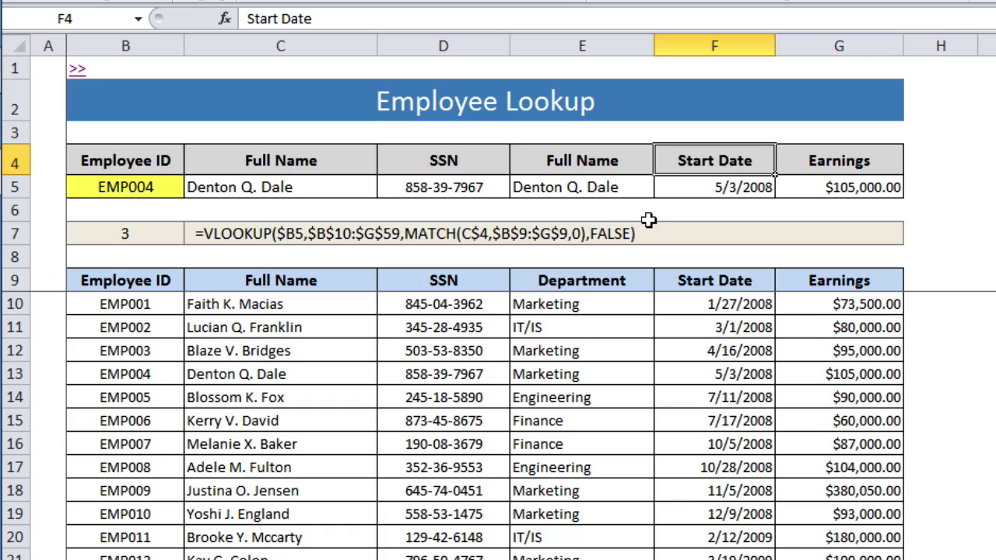
click(619, 195)
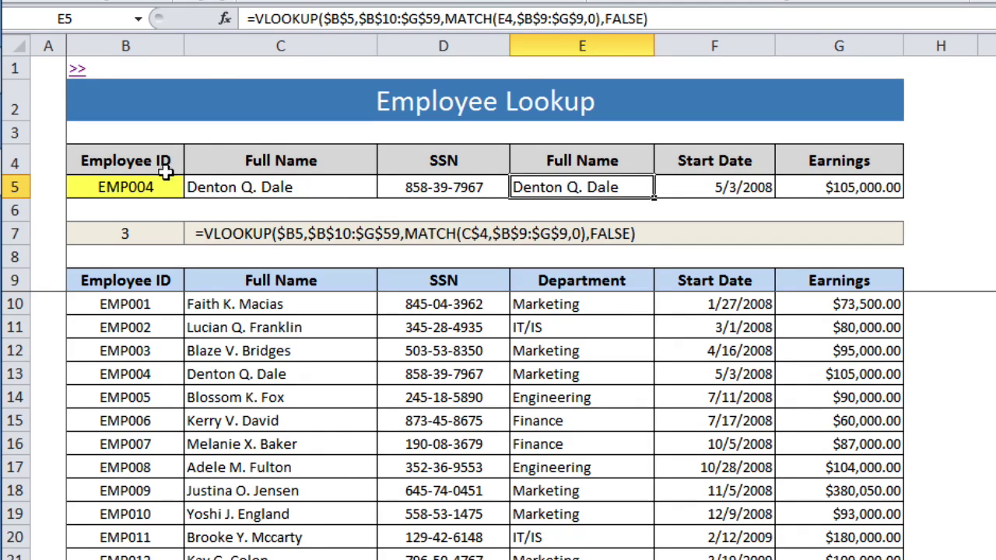
click(580, 161)
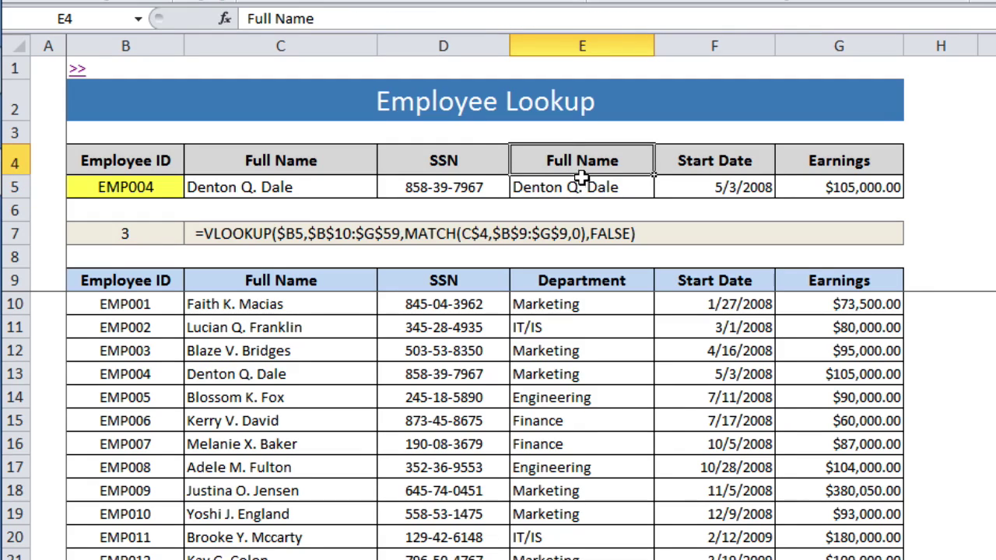
click(595, 187)
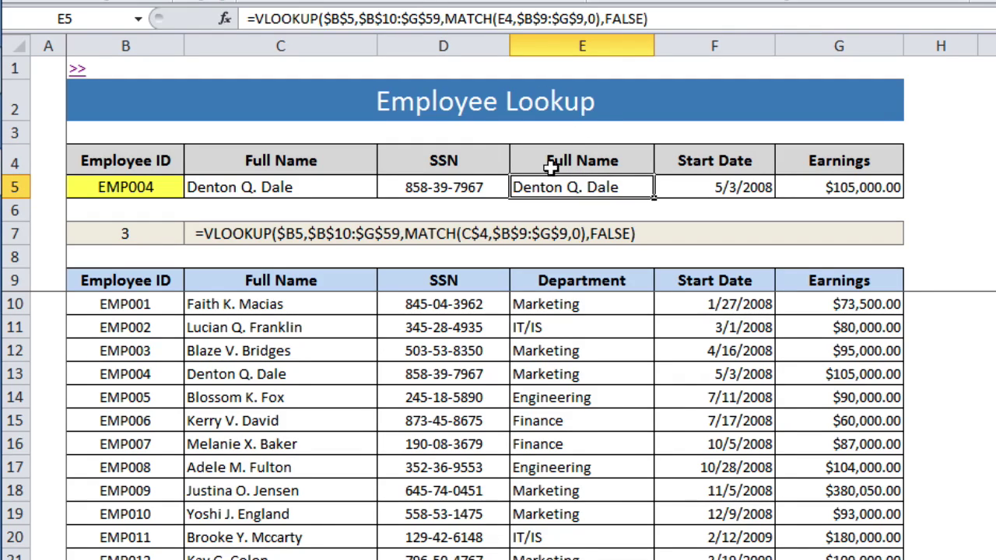
click(550, 161)
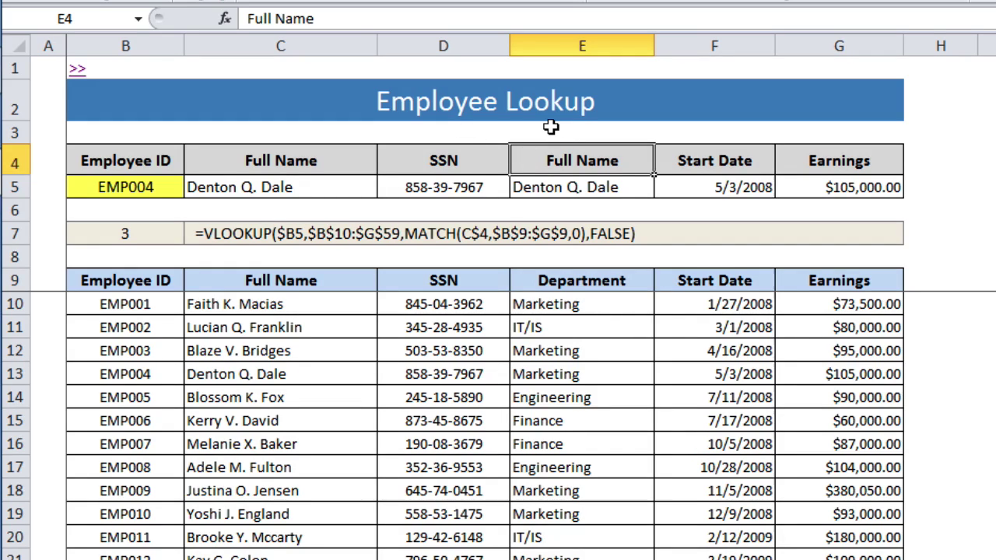
text(Depar)
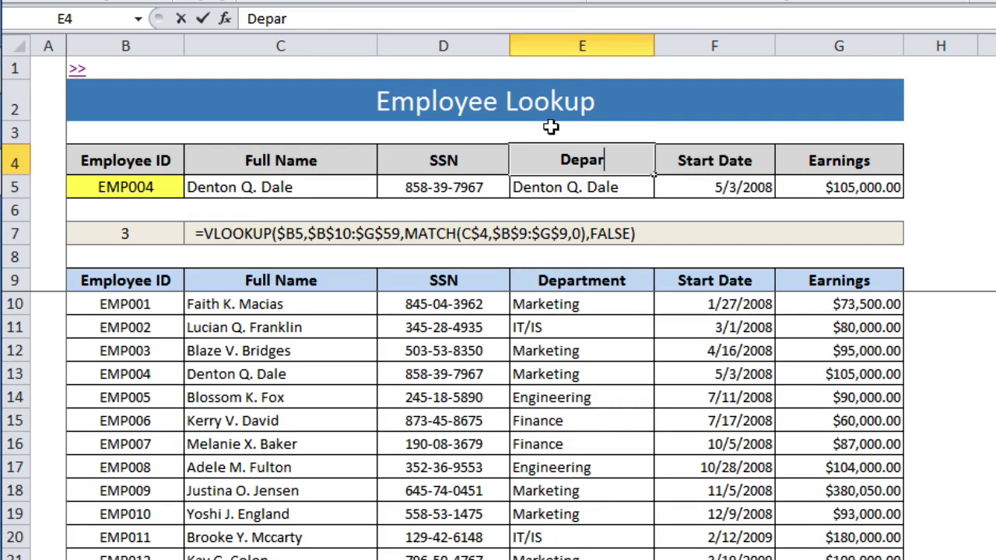
text(tment)
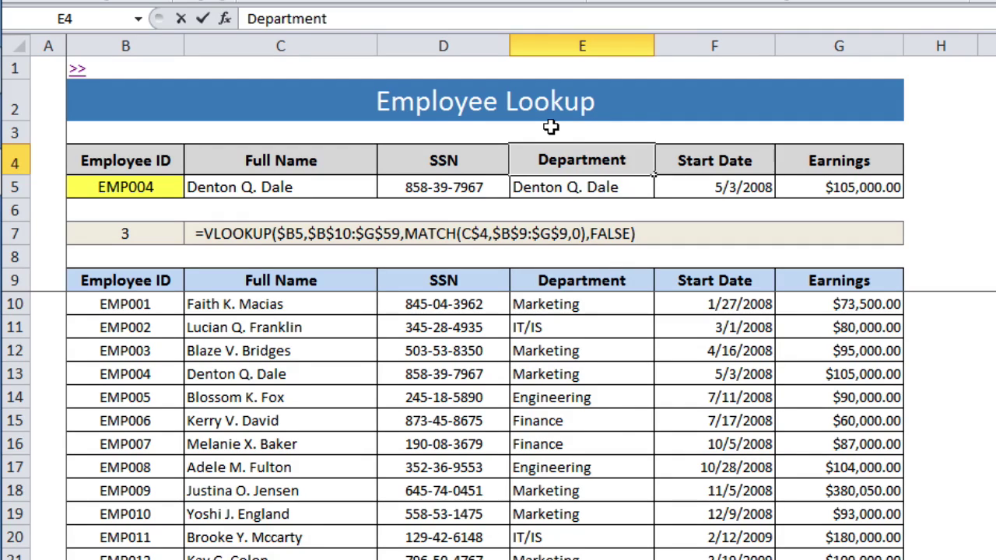
key(Return)
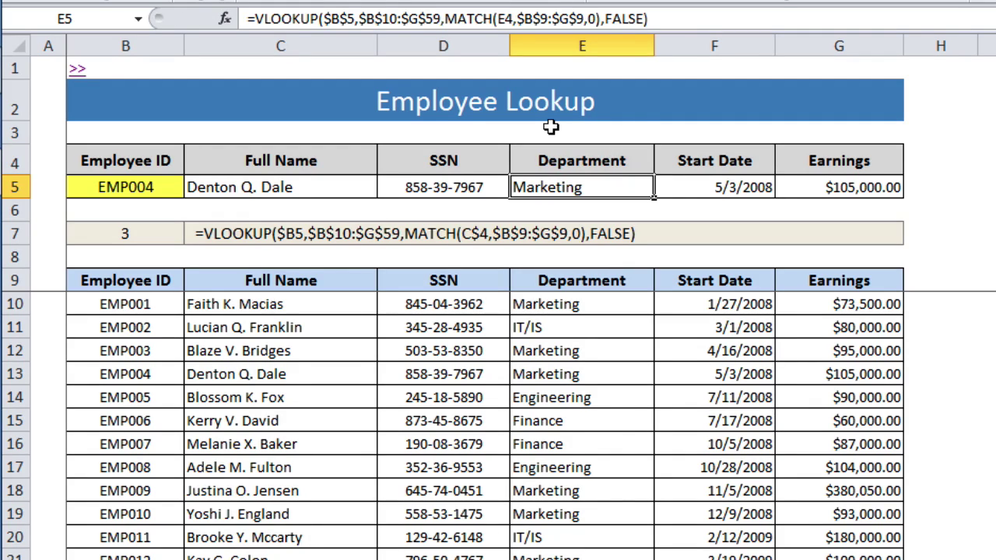